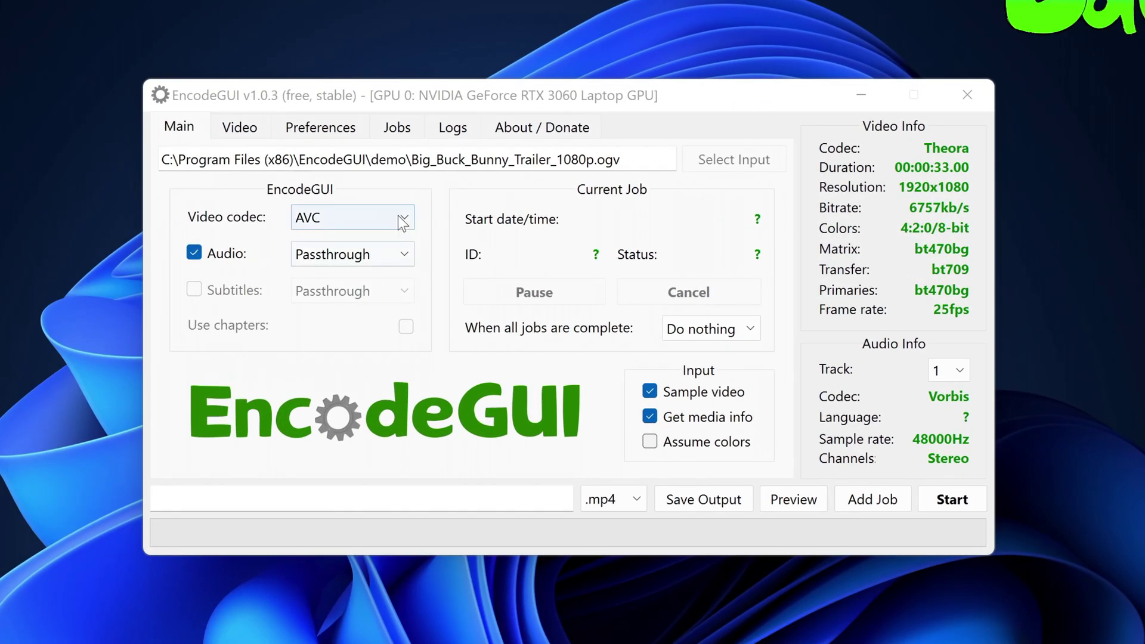
Switch the video codec to HEVC, lower CRF from 18 to 17, and bring up the VapourSynth settings
left_click(398, 216)
left_click(391, 260)
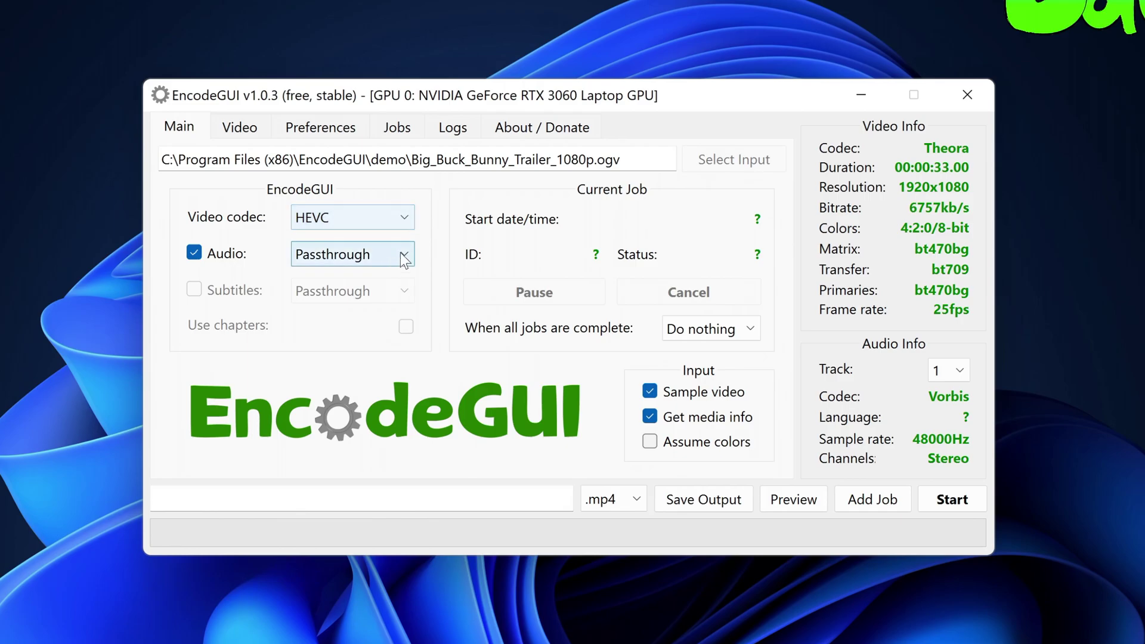
left_click(240, 127)
left_click(445, 363)
left_click(446, 363)
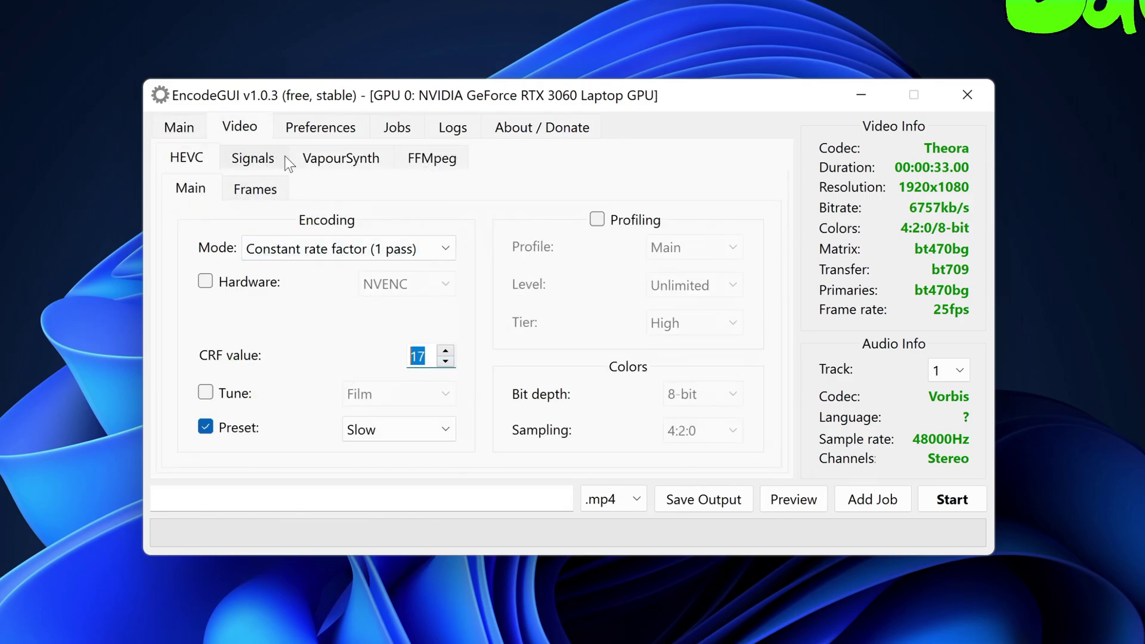
left_click(342, 171)
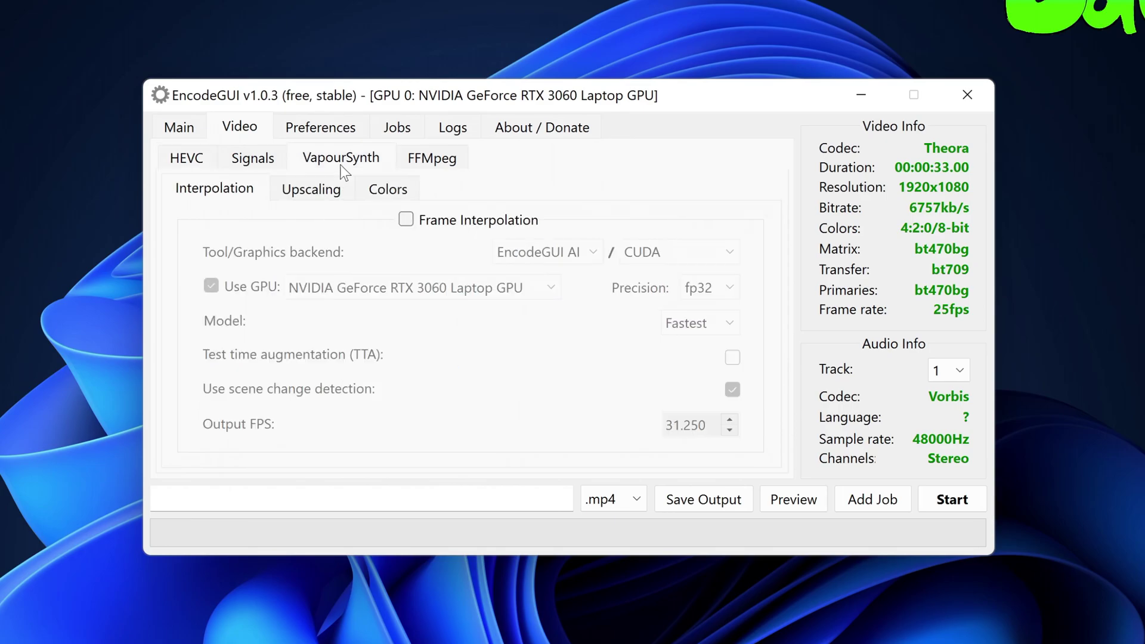
left_click(482, 226)
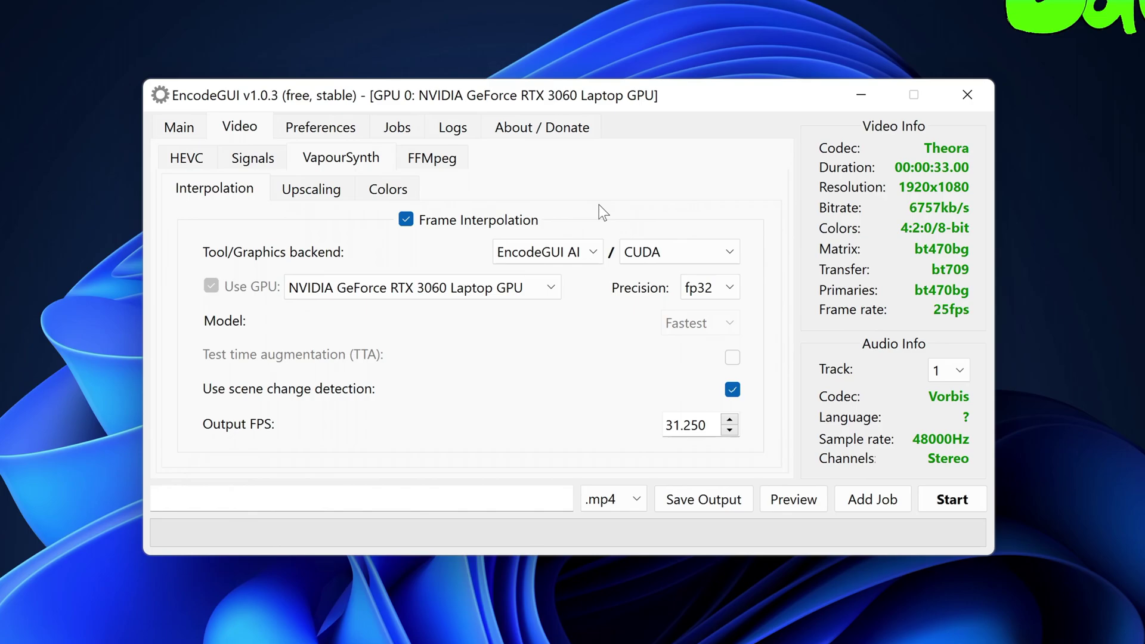
left_click(669, 250)
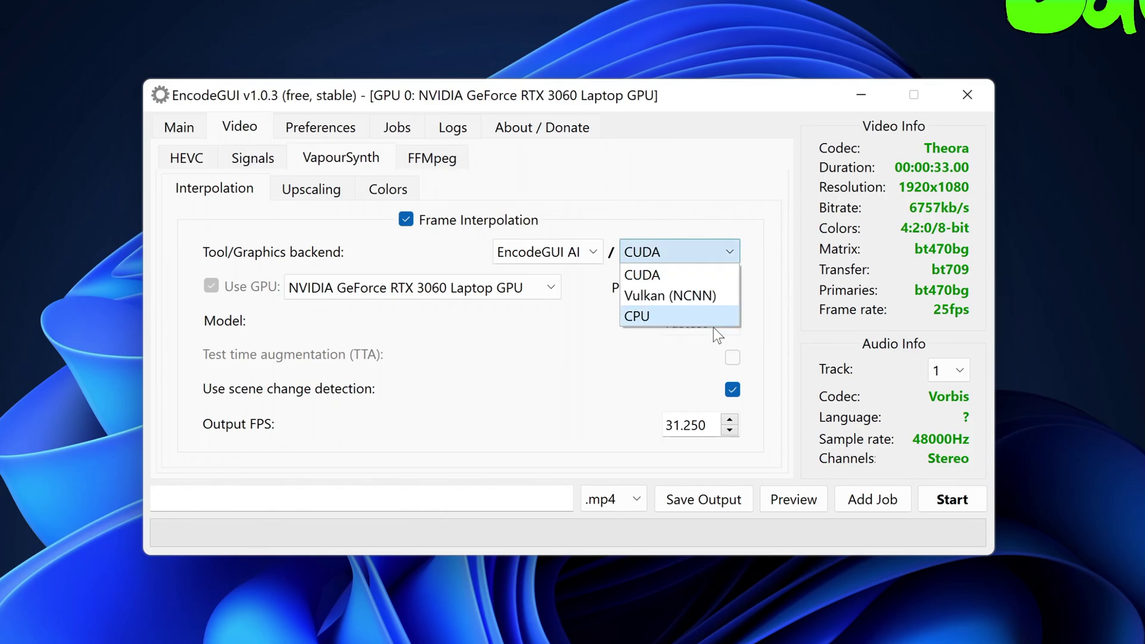
left_click(713, 325)
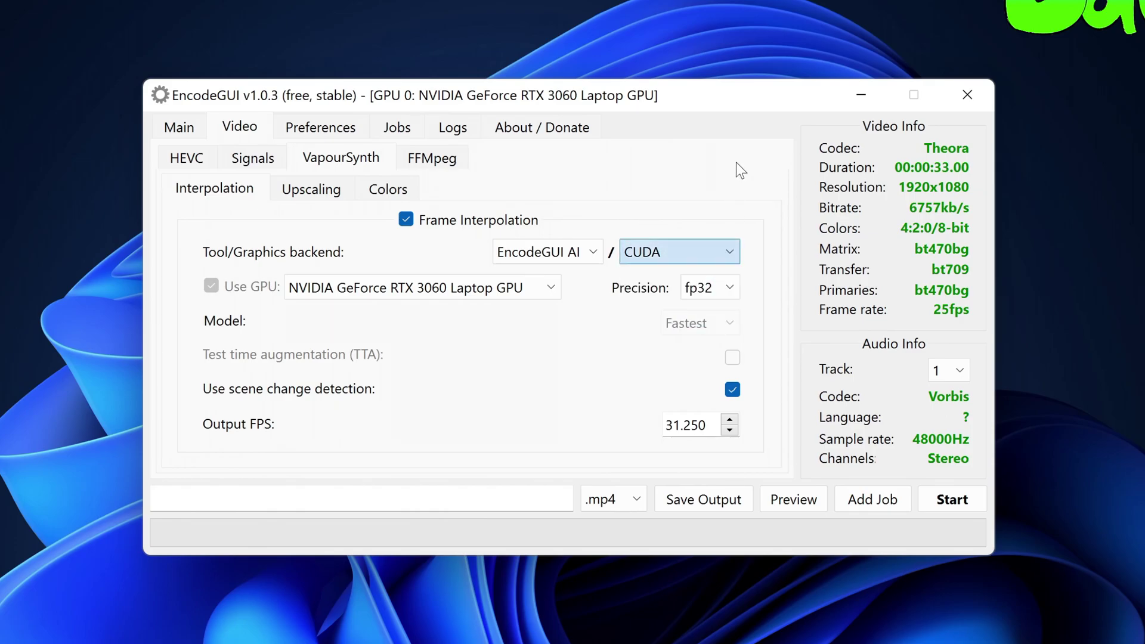
left_click(546, 287)
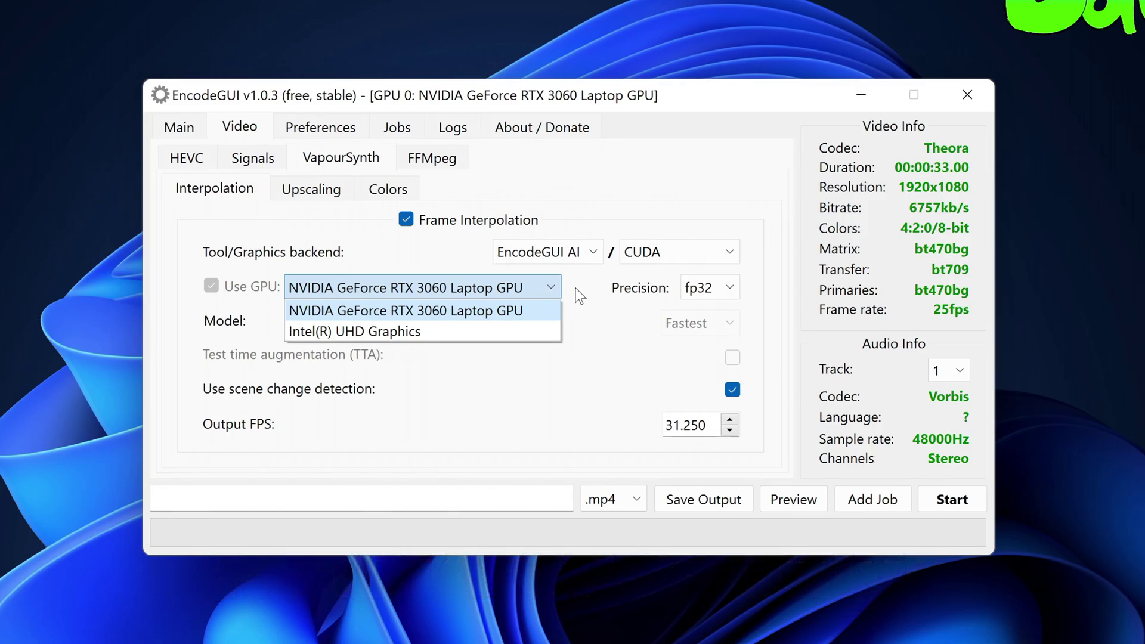
left_click(526, 315)
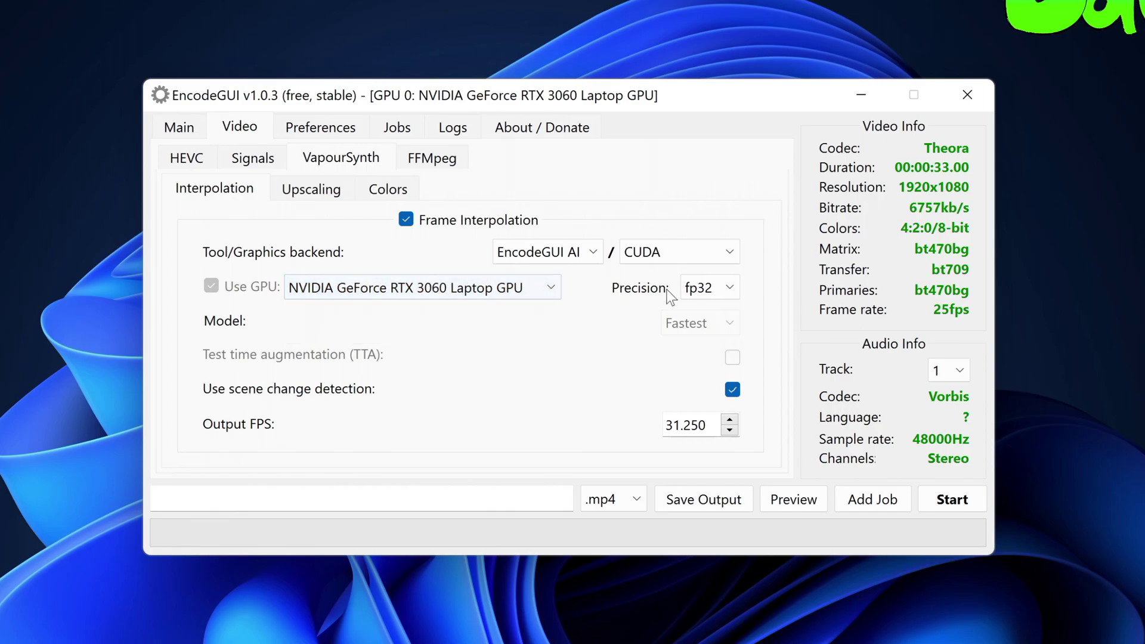
left_click(727, 287)
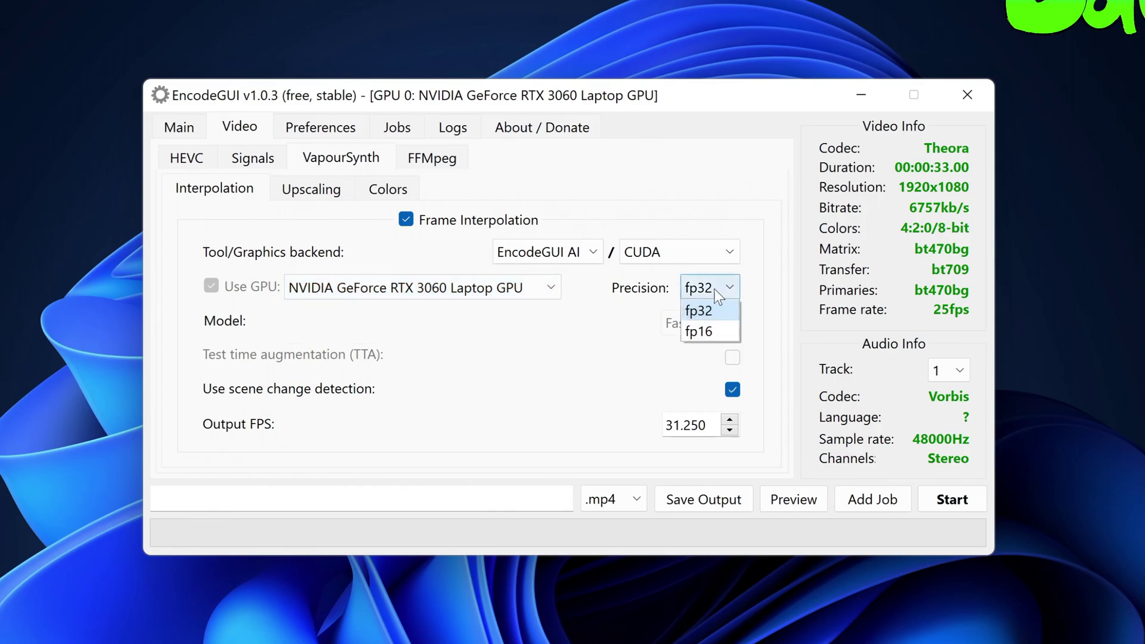
left_click(756, 287)
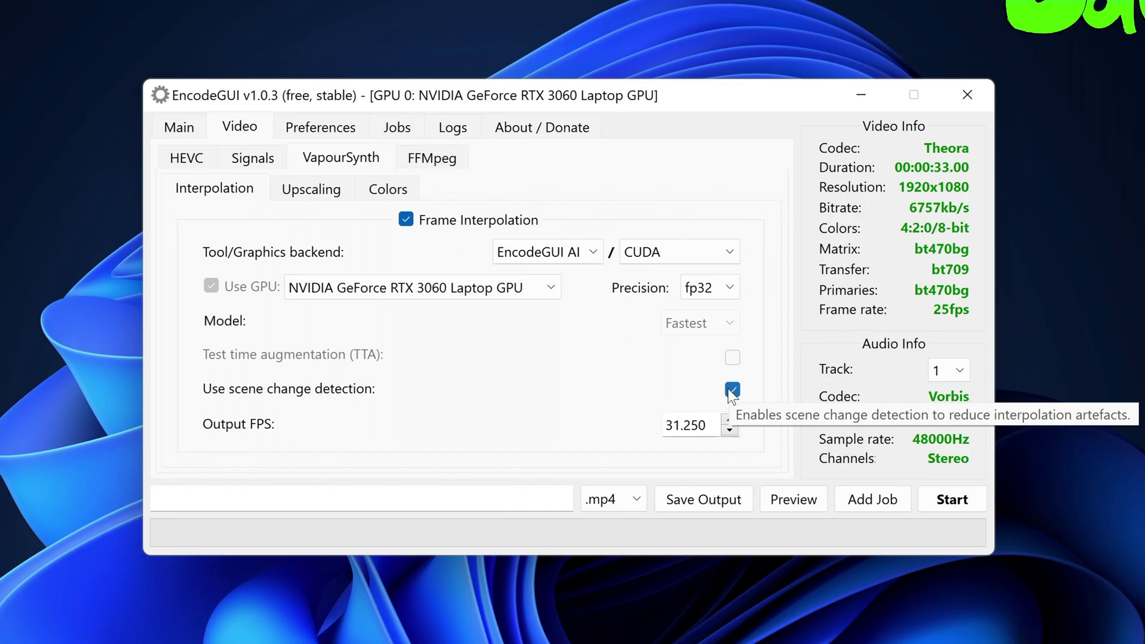
Set the scene change threshold to 0.12 in Preferences > Encoding
left_click(314, 127)
left_click(309, 159)
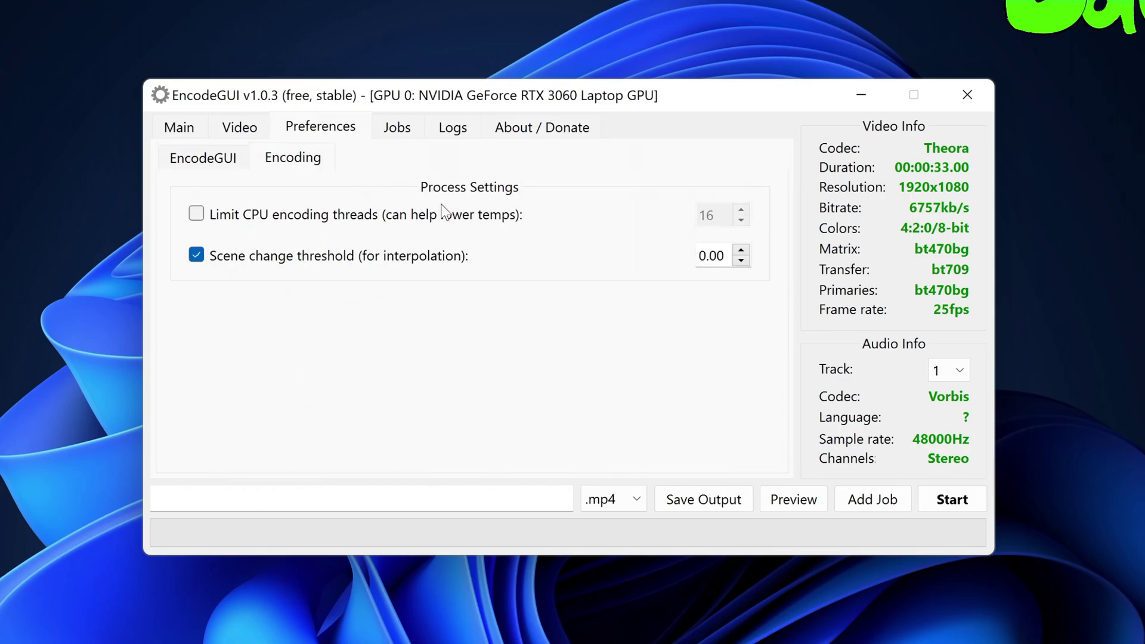
double_click(723, 257)
type("12")
Set the interpolation Output FPS to 60
left_click(245, 122)
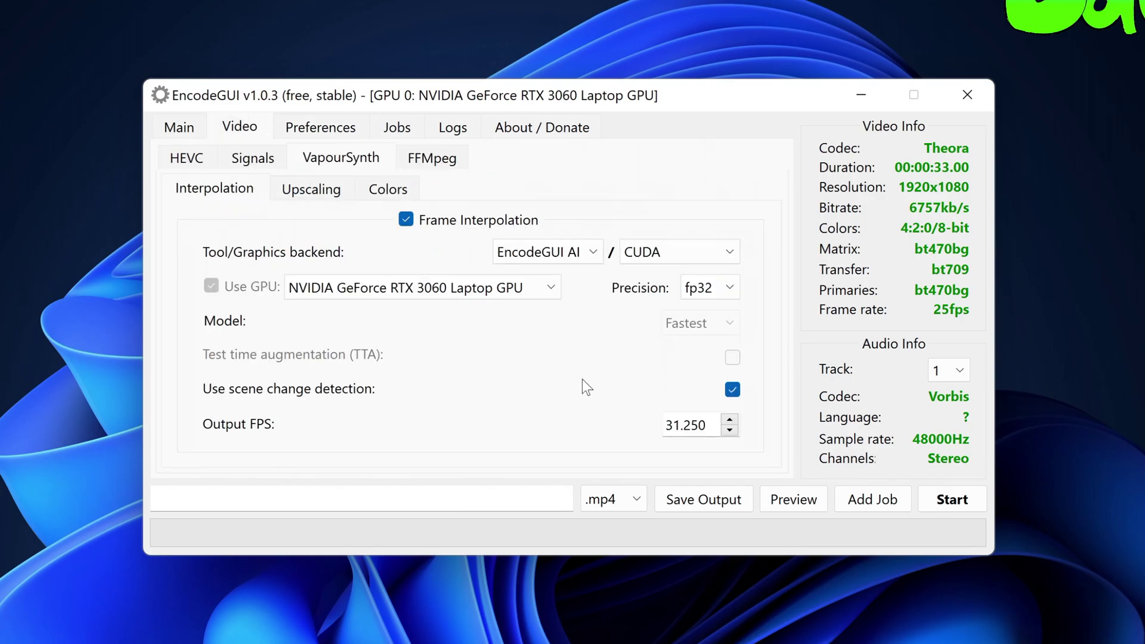
left_click_drag(708, 425, 616, 438)
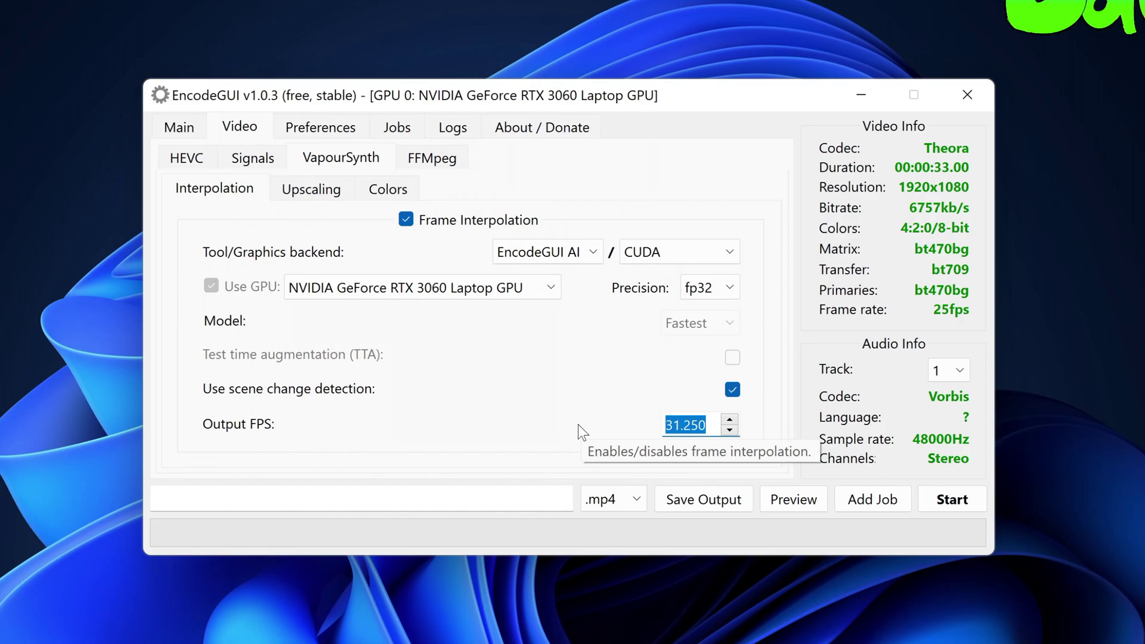
type("60")
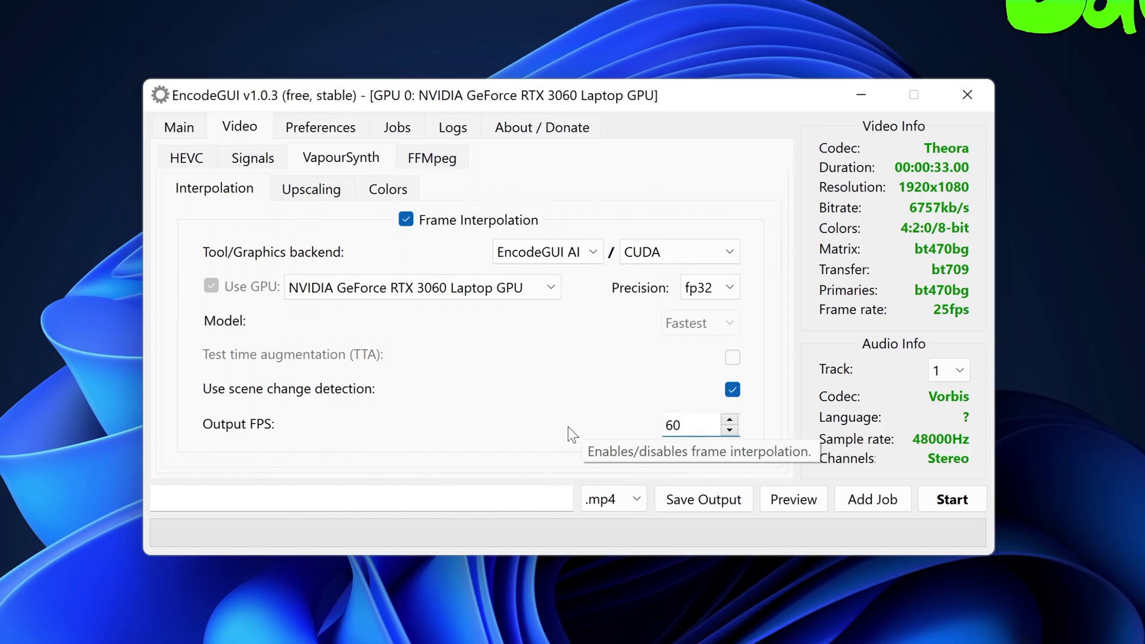
key("Tab")
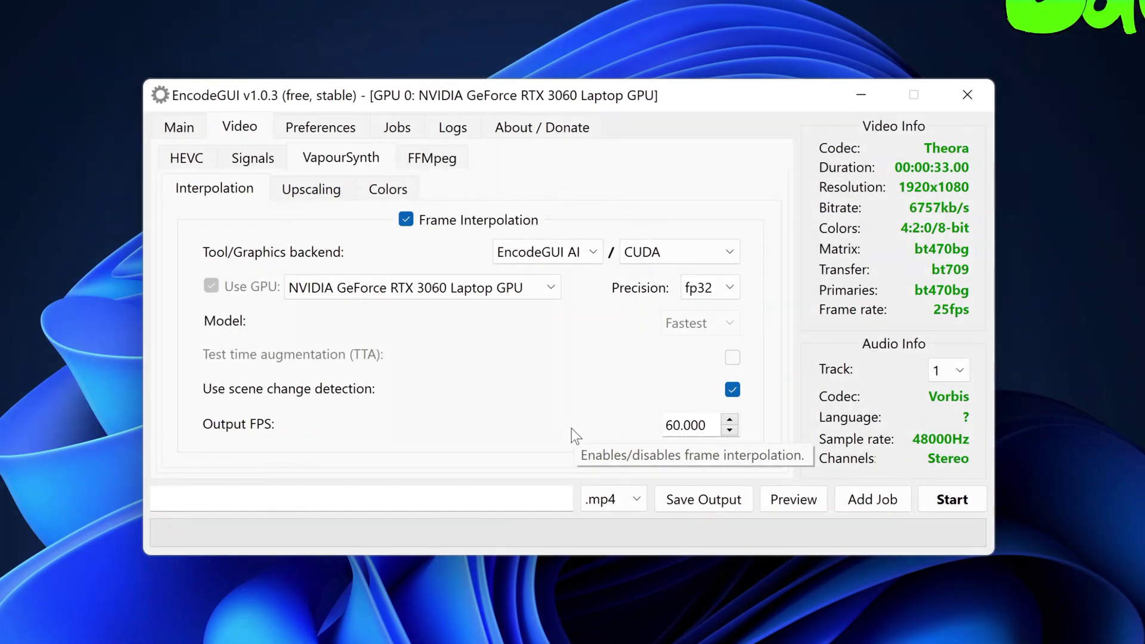
Switch the backend to Vulkan (NCNN), keeping the NVIDIA GPU and the Fastest model
left_click(674, 251)
left_click(683, 296)
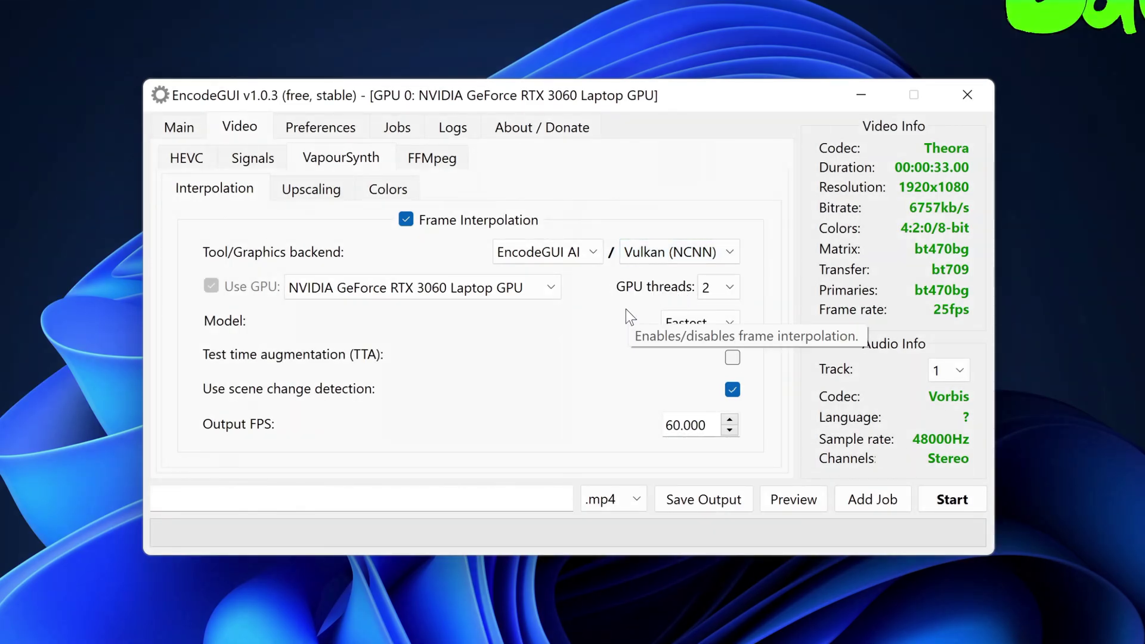
left_click(513, 291)
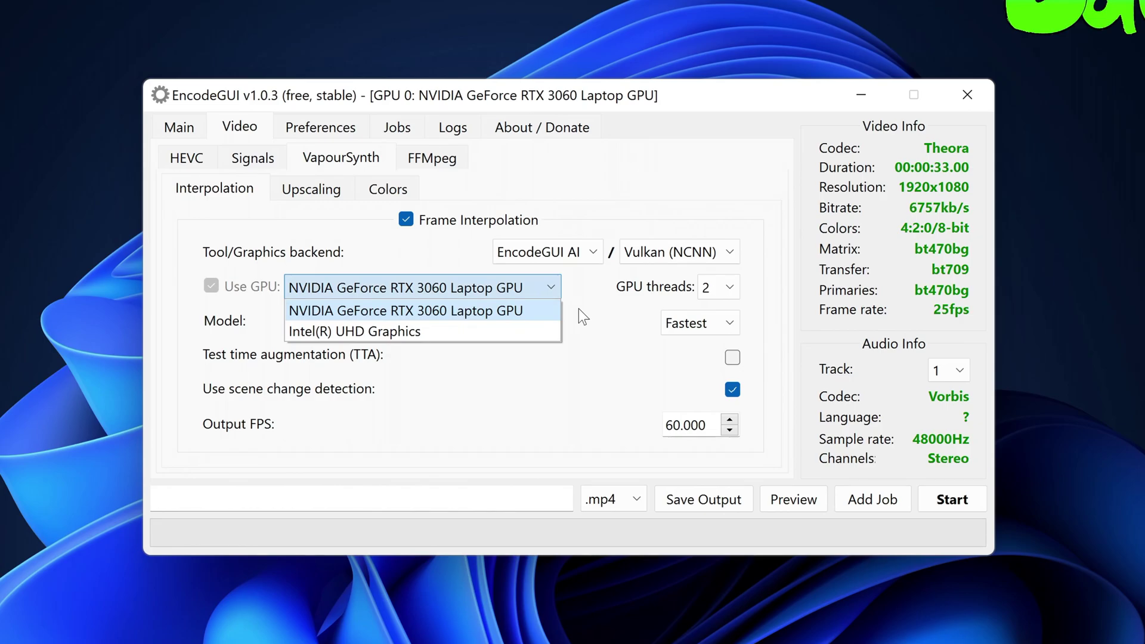
left_click(513, 307)
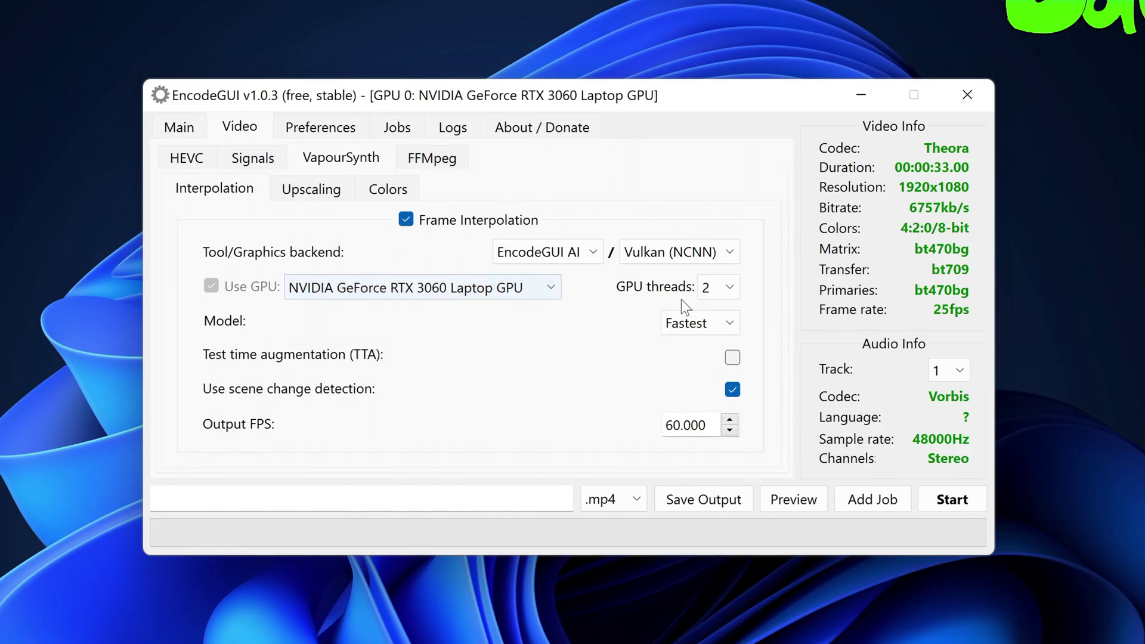
left_click(728, 287)
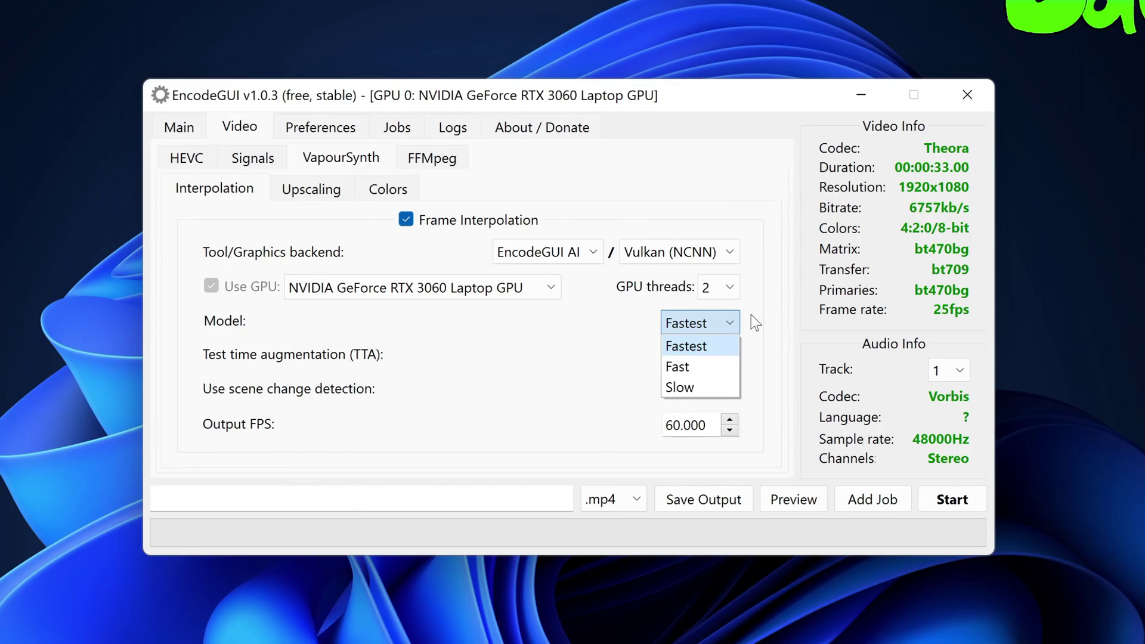
left_click(750, 313)
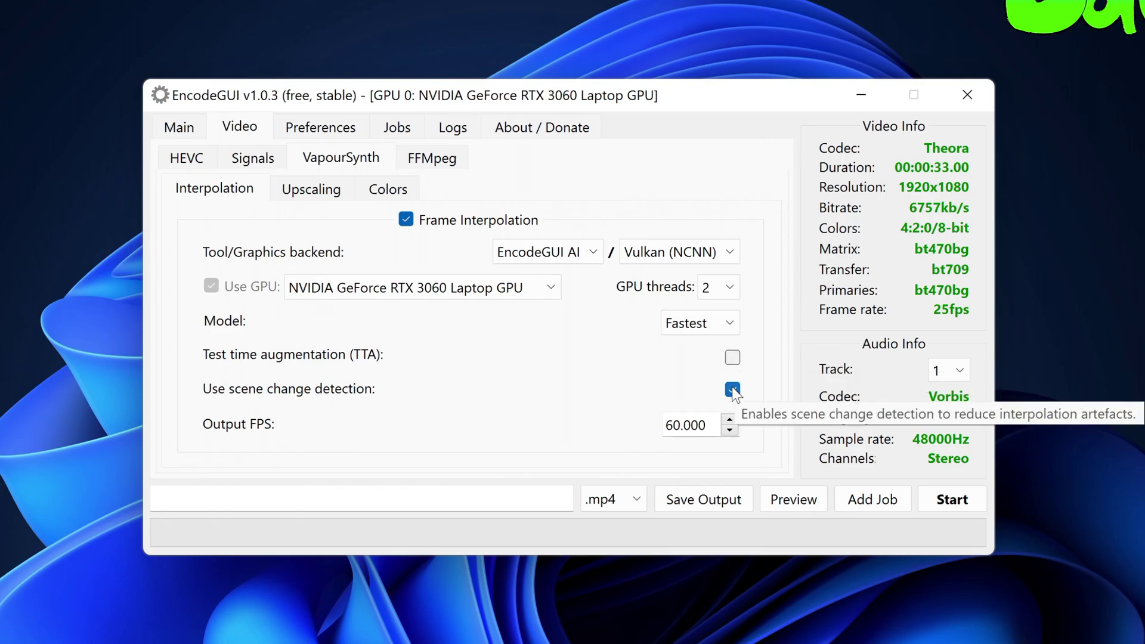
Check the scene change threshold in preferences, then select the Output FPS value
left_click(325, 128)
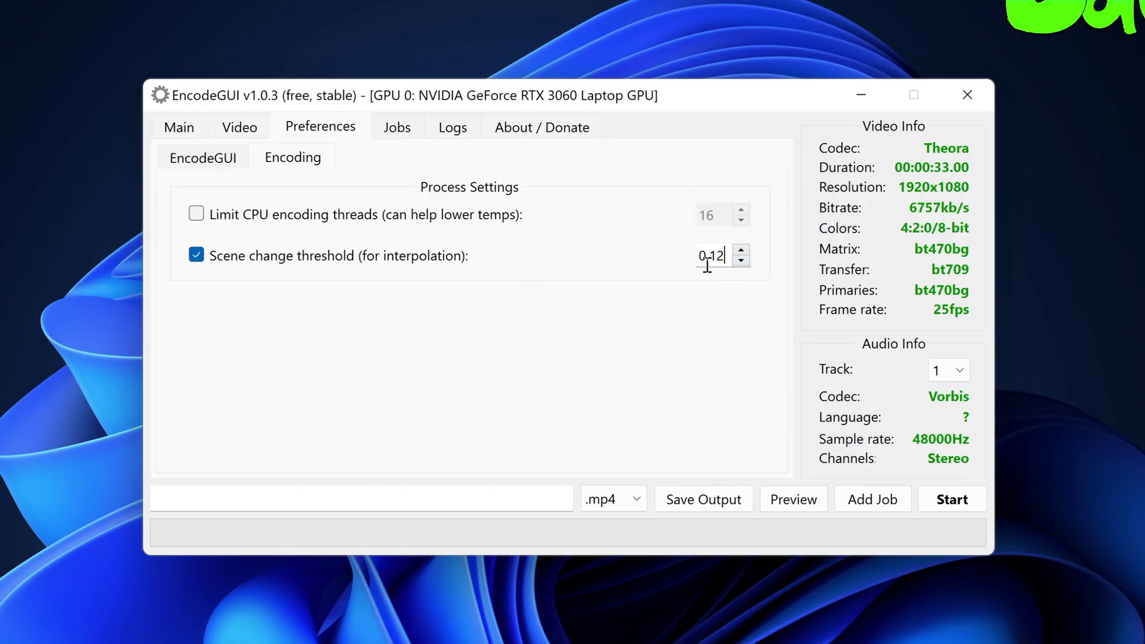
left_click(238, 127)
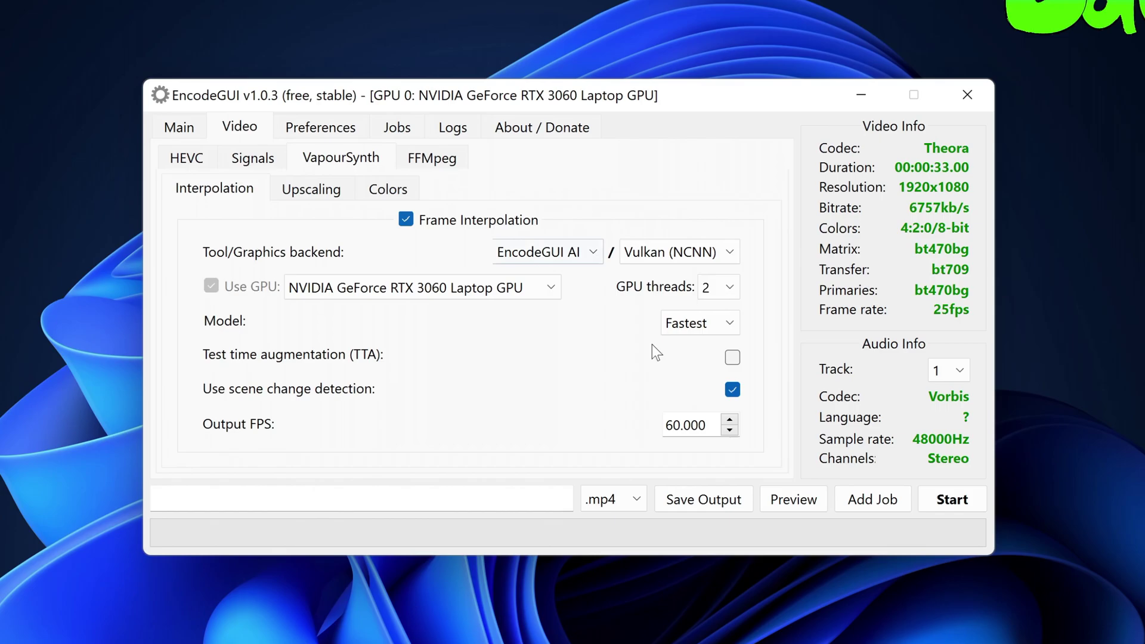
left_click_drag(712, 425, 621, 421)
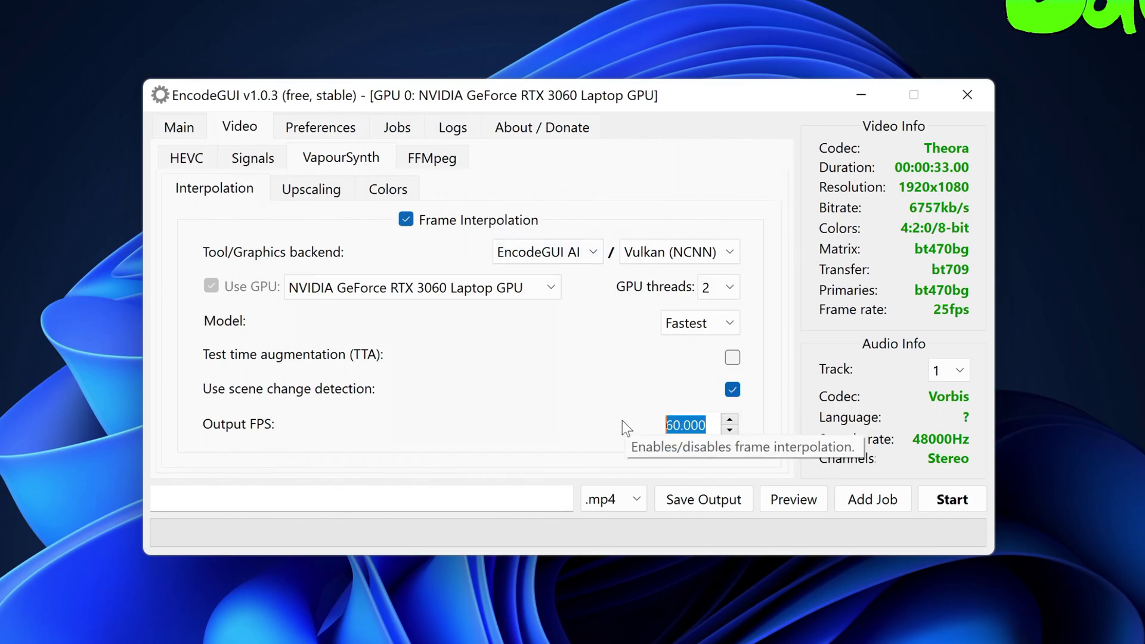
Switch the interpolation tool to RIFE running on CUDA
left_click(571, 251)
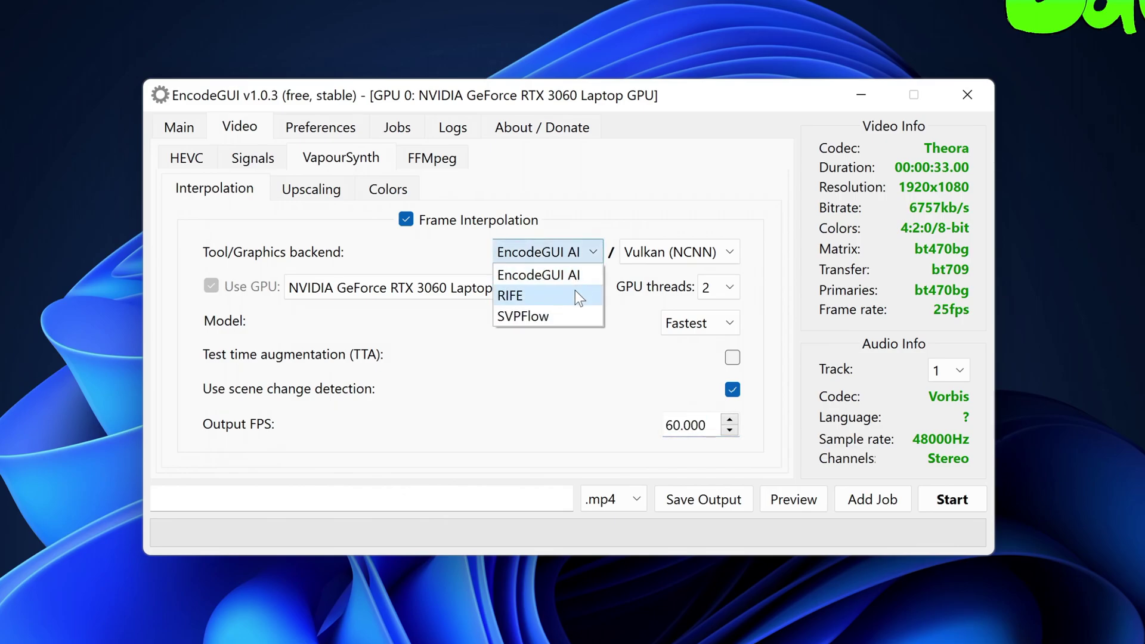
left_click(574, 292)
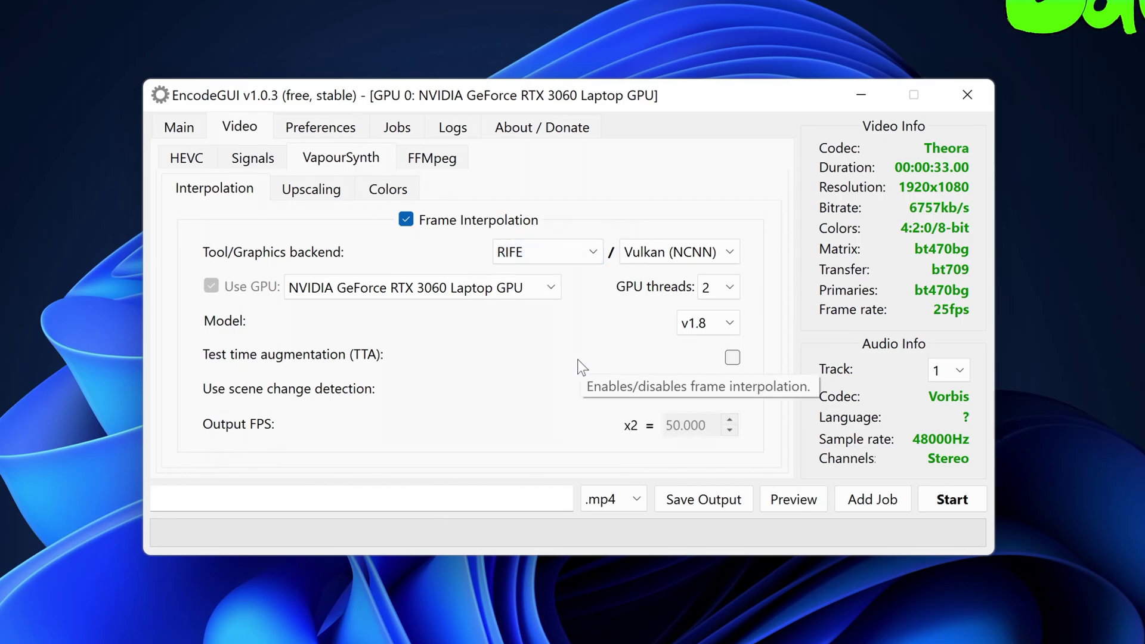
left_click(703, 251)
left_click(691, 275)
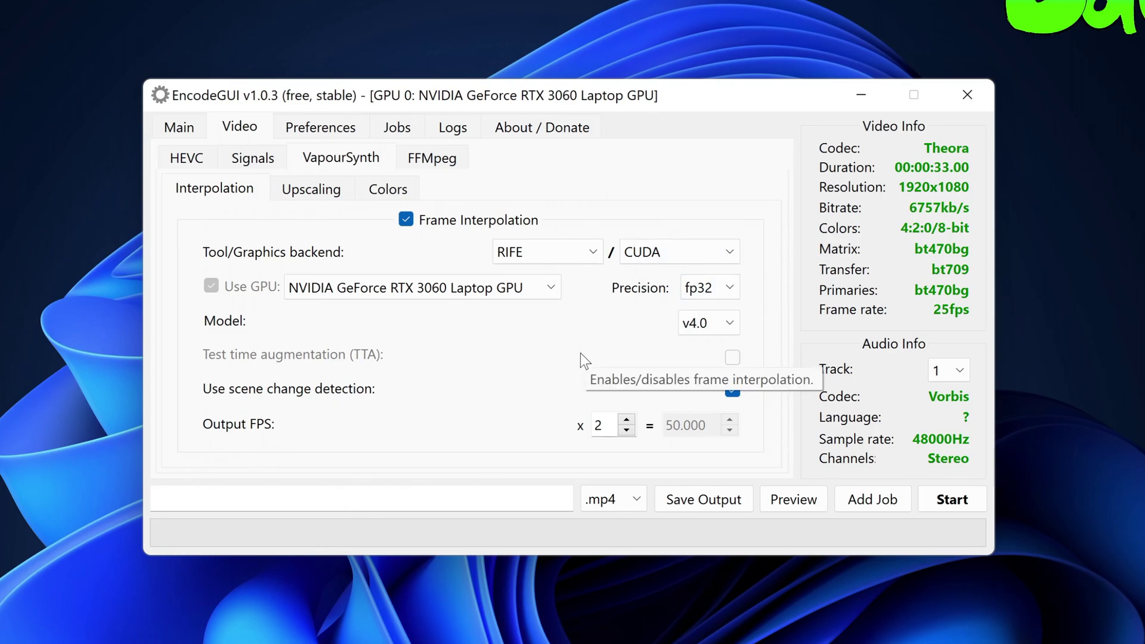
Keep CUDA with the NVIDIA GPU, fp32 precision and RIFE model v4.0
left_click(538, 288)
left_click(652, 255)
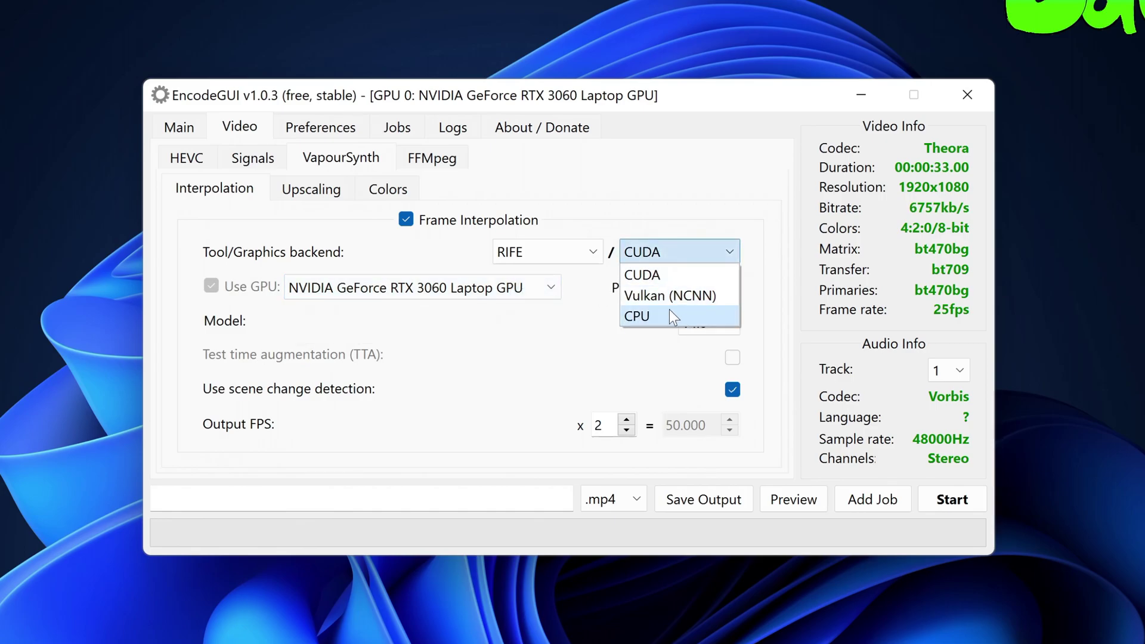
left_click(544, 286)
left_click(544, 285)
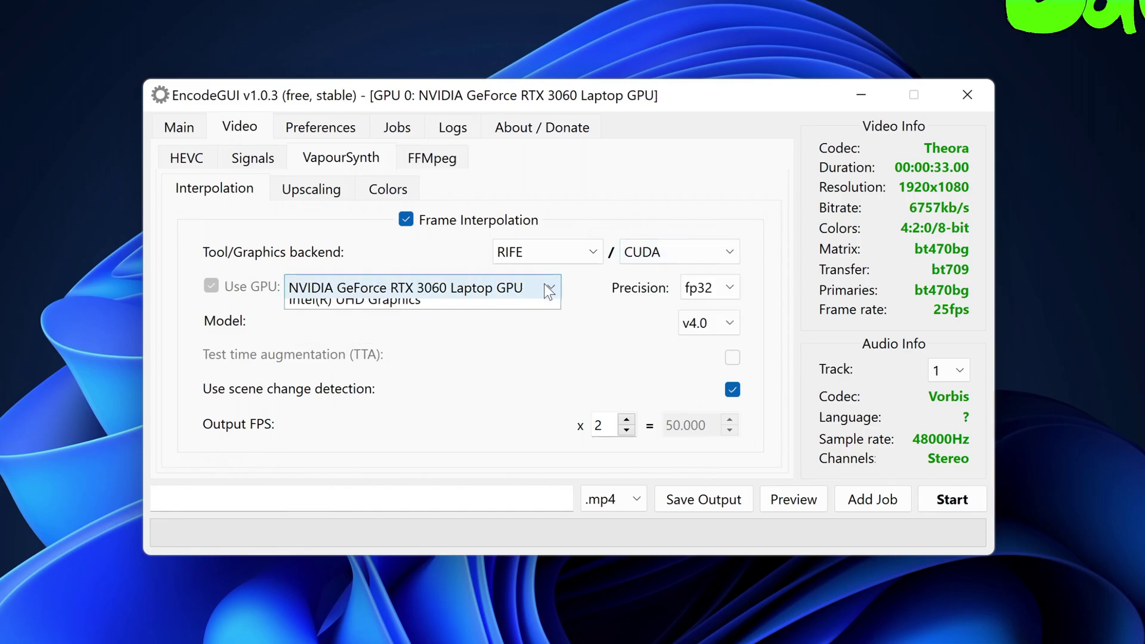
left_click(590, 292)
left_click(723, 292)
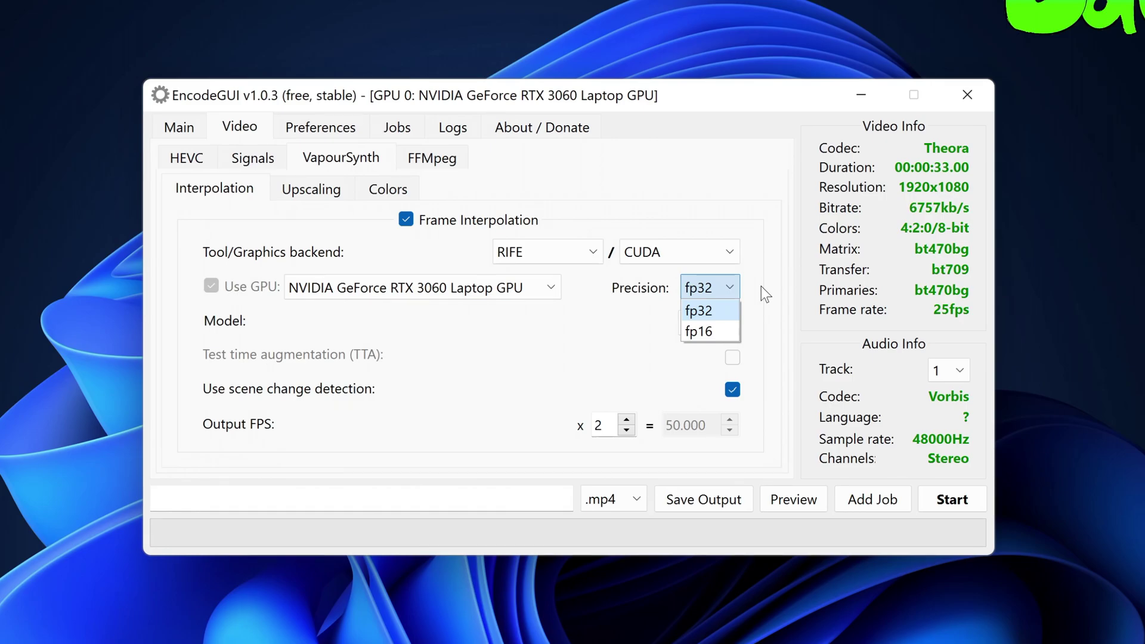
left_click(761, 287)
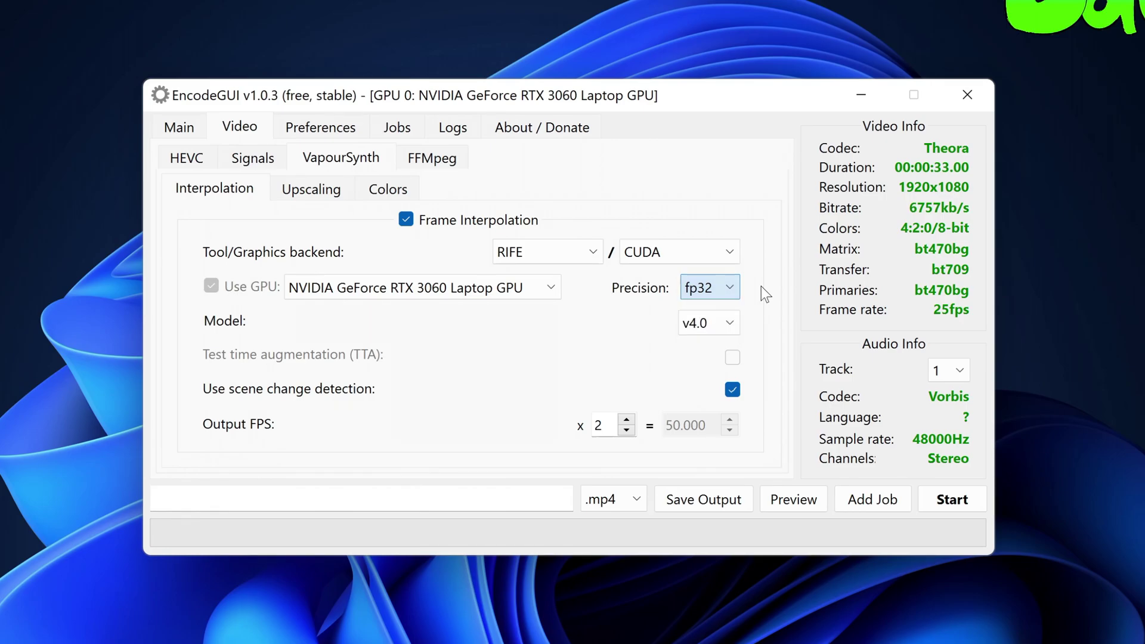
left_click(730, 323)
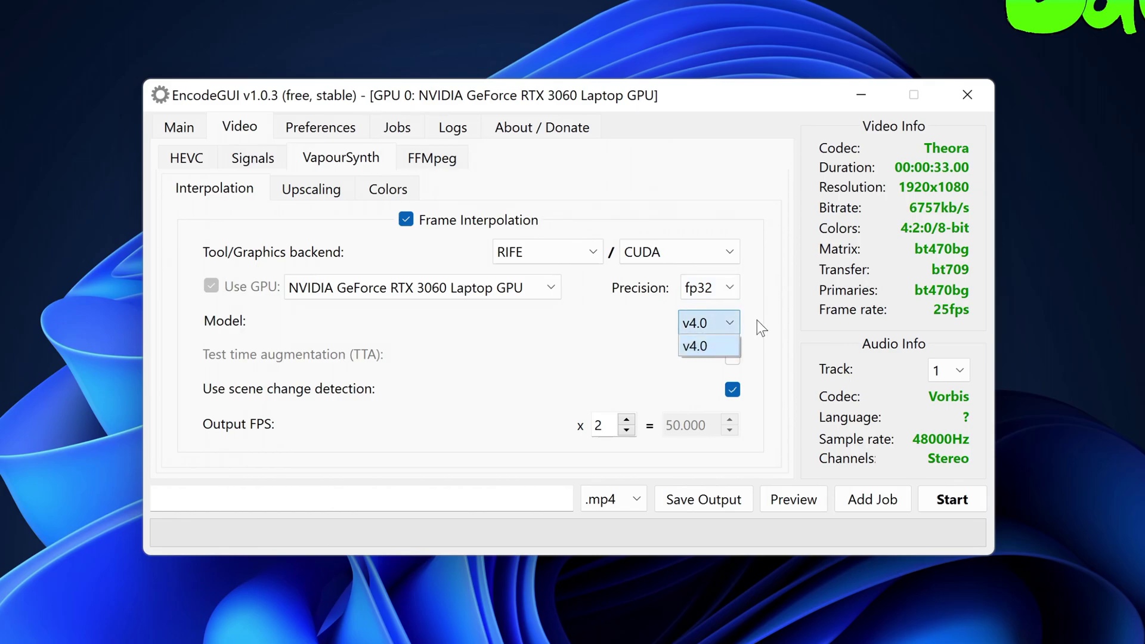
left_click(757, 322)
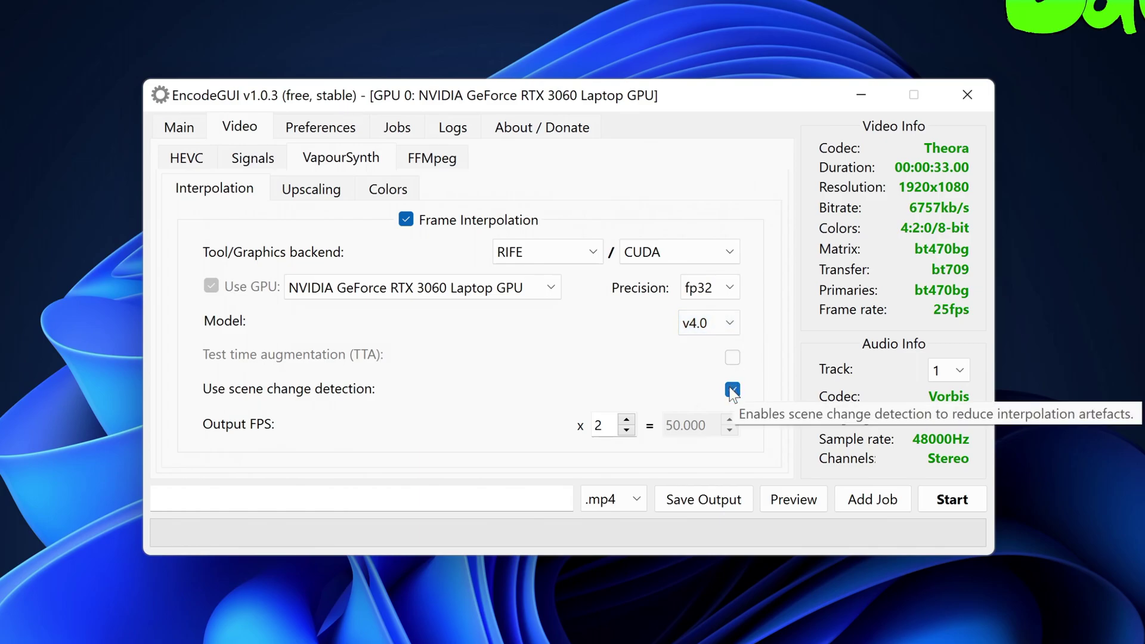
Confirm the 0.12 scene change threshold, then raise the multiplier from 2 to 3 for 75 fps
left_click(352, 135)
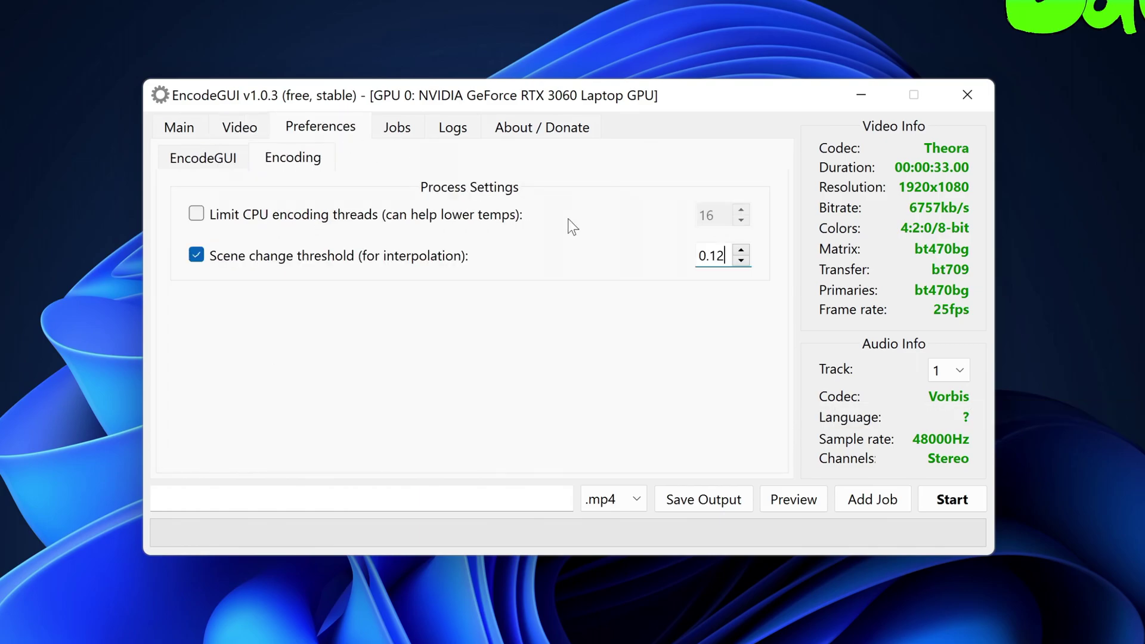
left_click(716, 258)
left_click(262, 128)
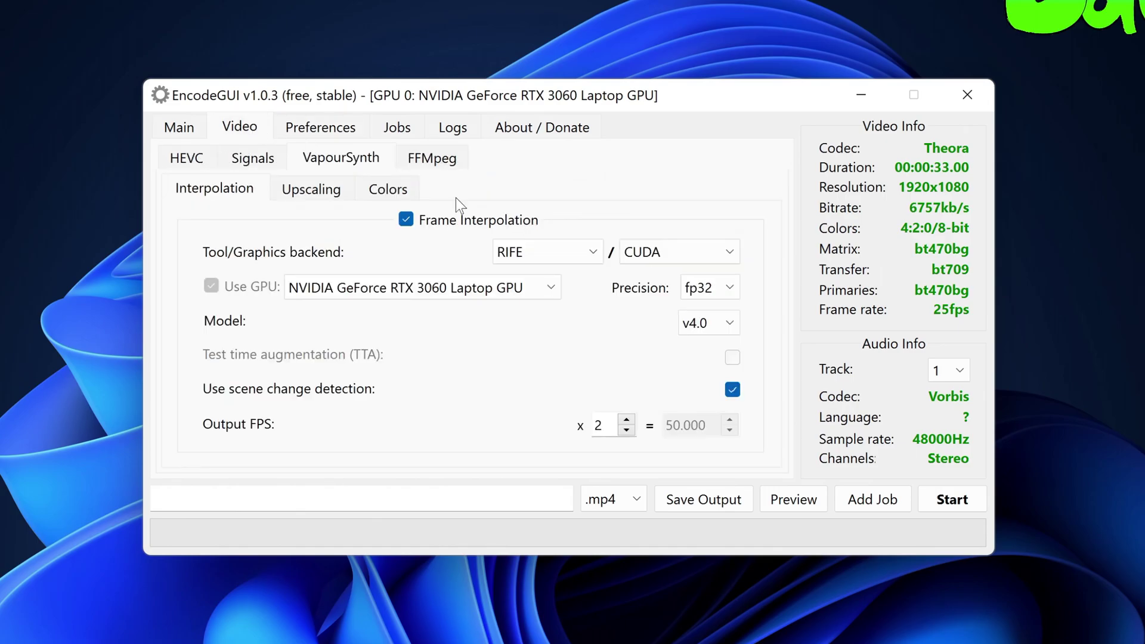
double_click(598, 426)
left_click(626, 420)
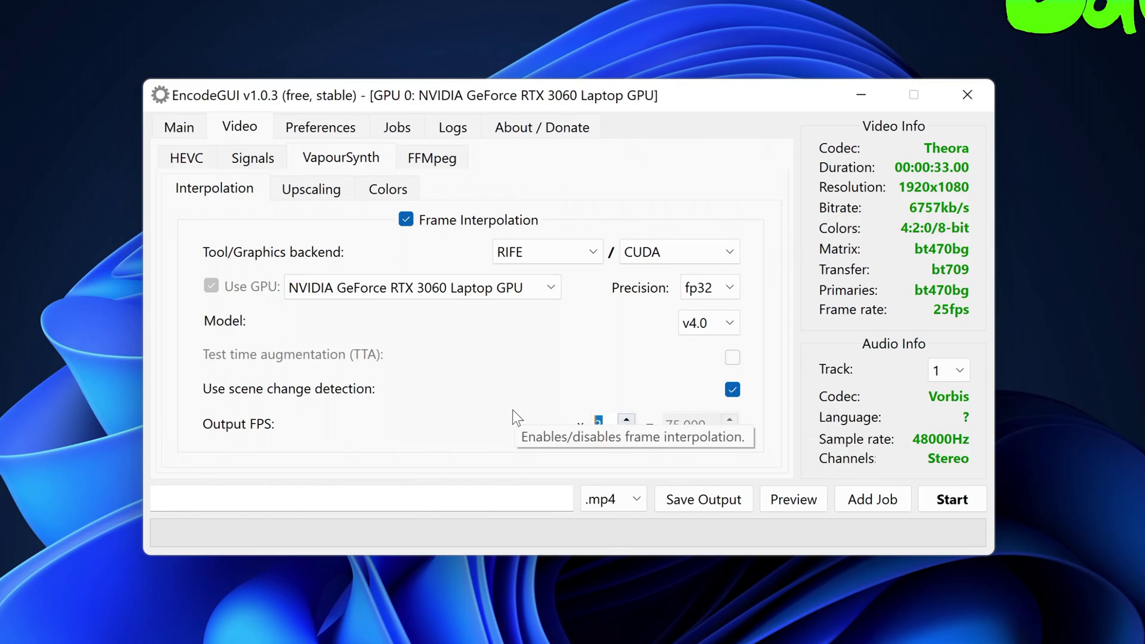
Switch RIFE to the Vulkan (NCNN) backend, keeping the GPU and 2 GPU threads
left_click(630, 260)
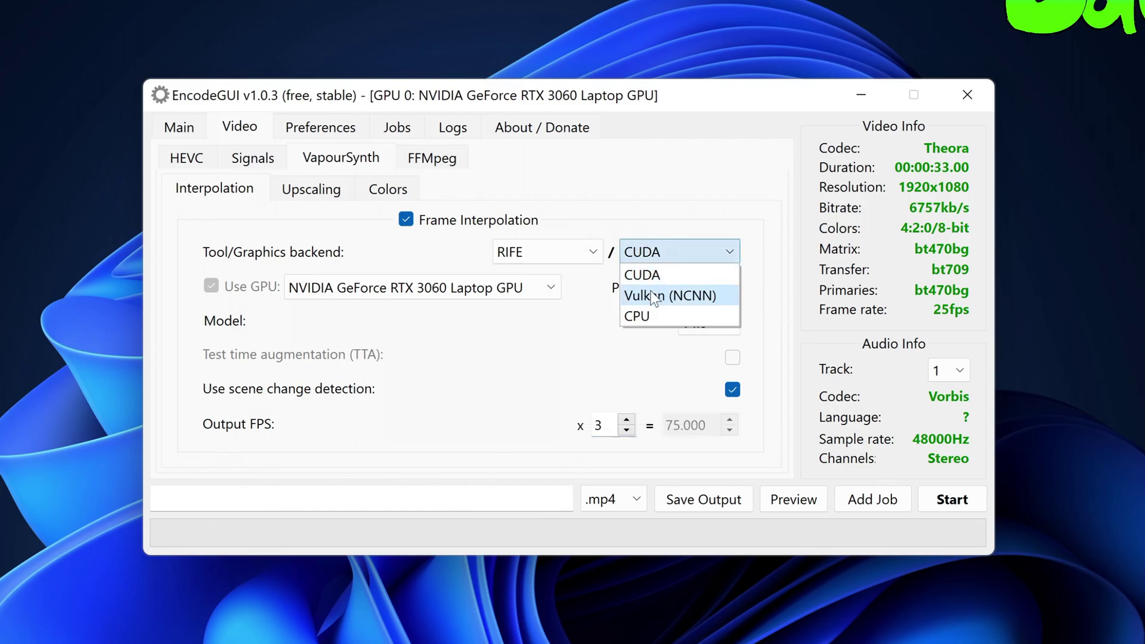
left_click(632, 298)
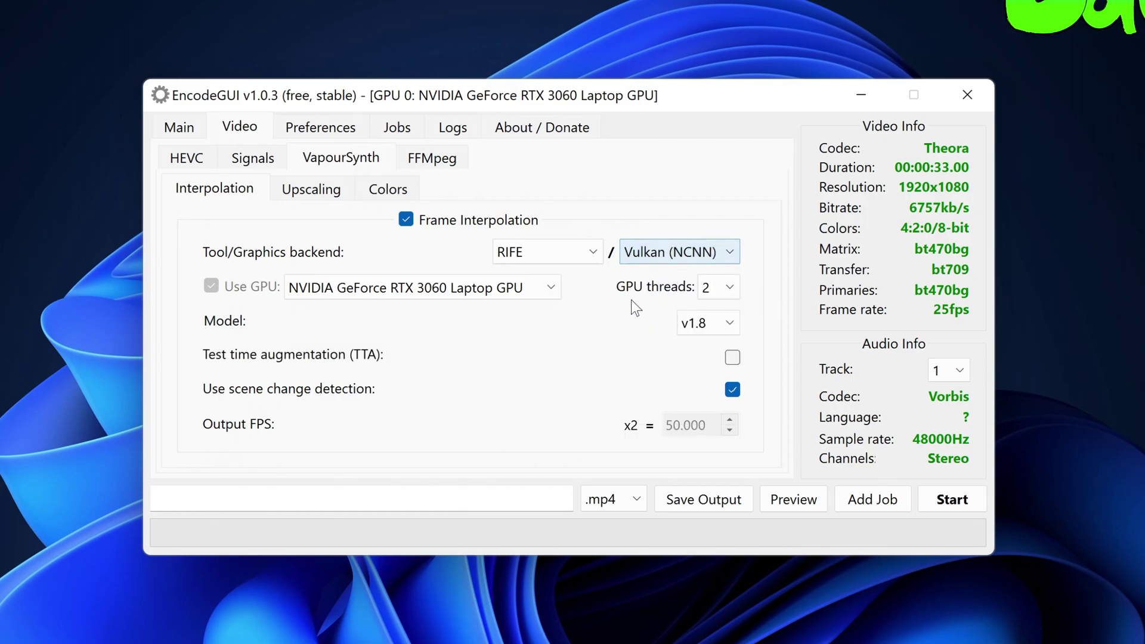
left_click(525, 285)
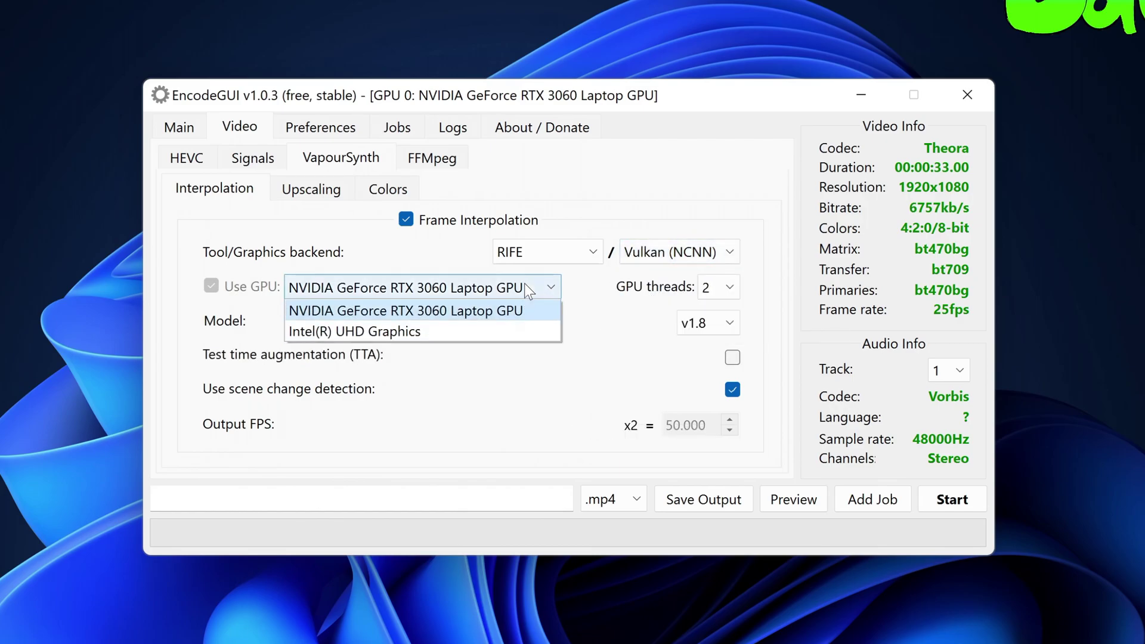
left_click(596, 289)
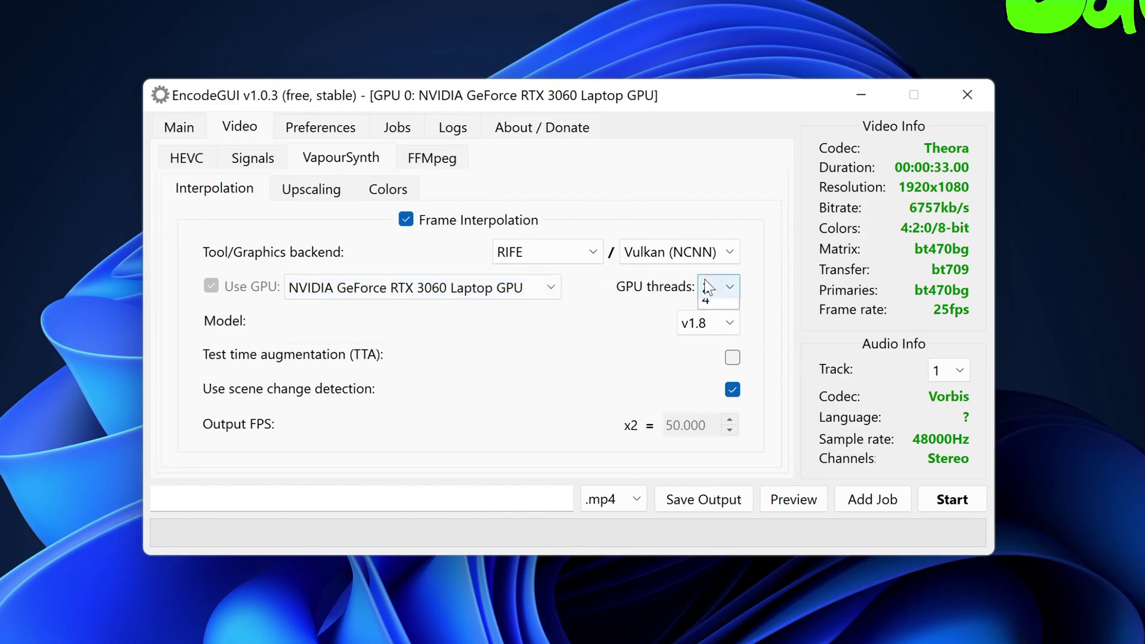
left_click(717, 286)
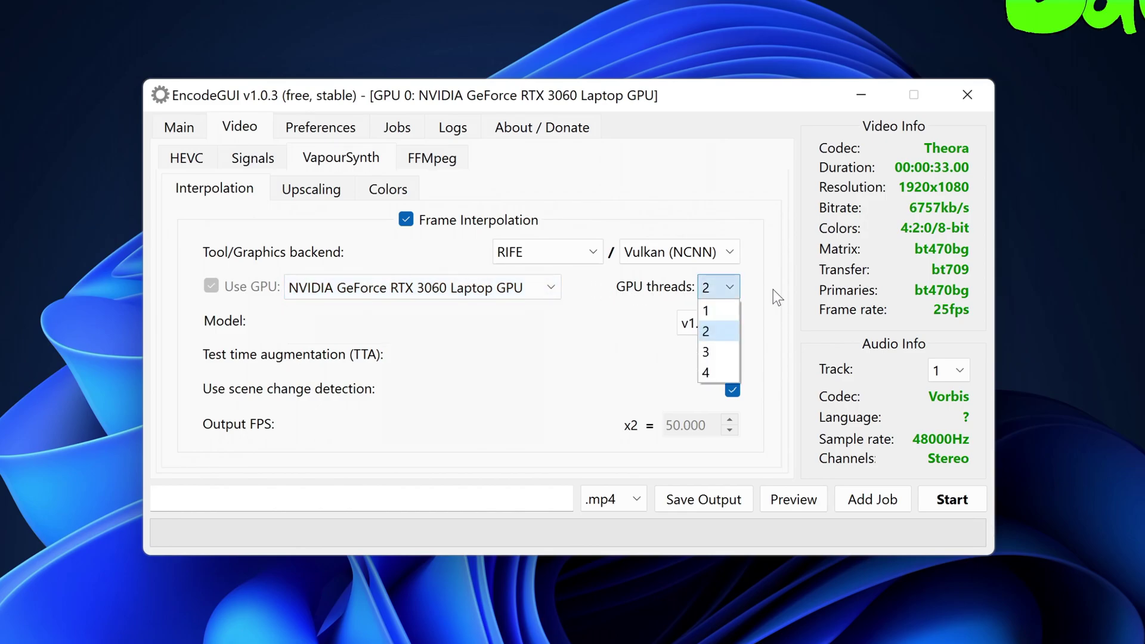
left_click(773, 289)
Keep RIFE model v1.8 and review the scene change threshold preference
left_click(724, 319)
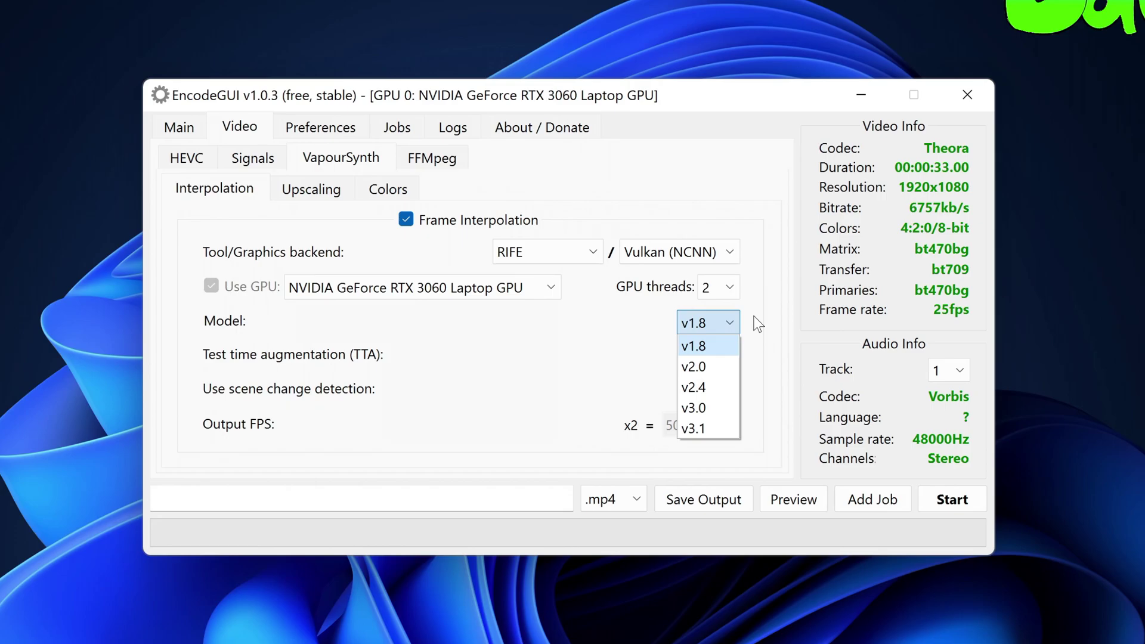
left_click(754, 316)
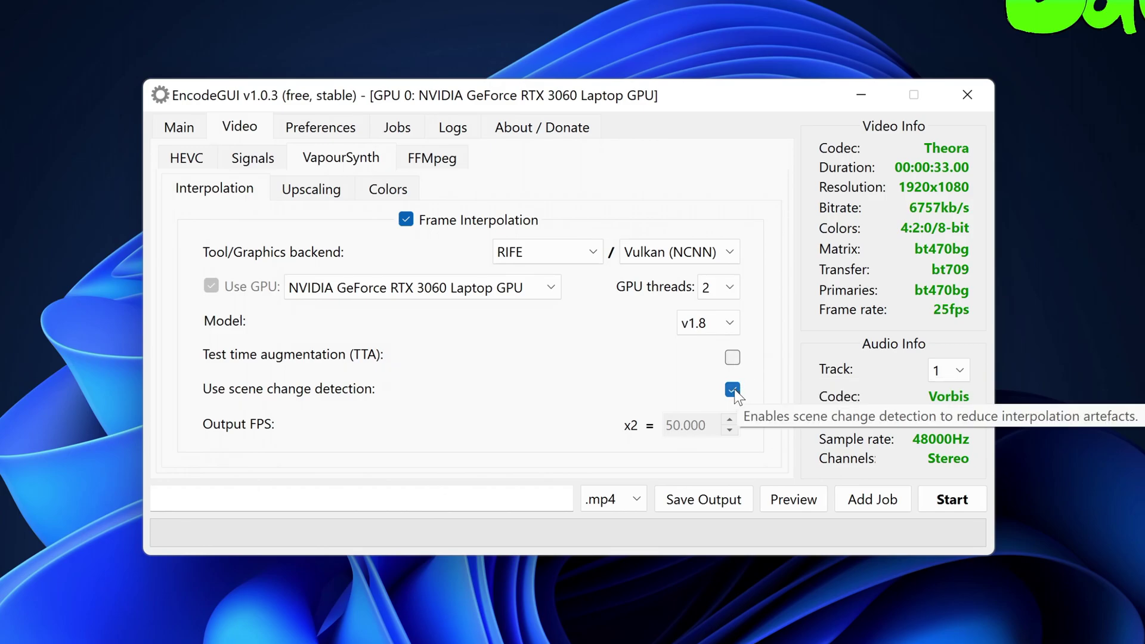
left_click(320, 127)
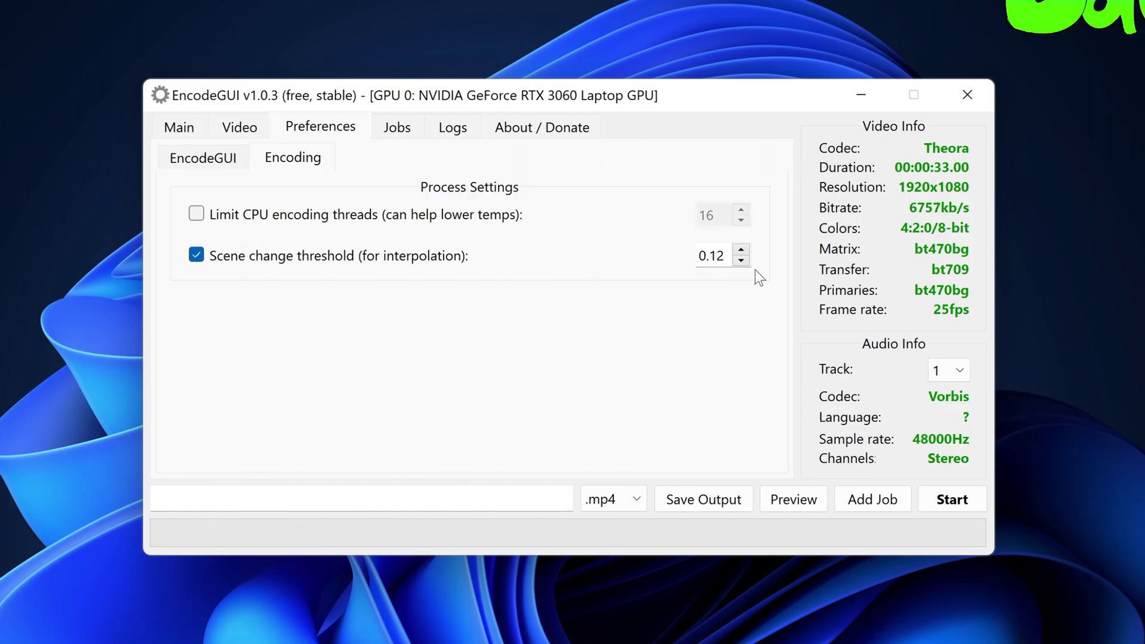
left_click(244, 128)
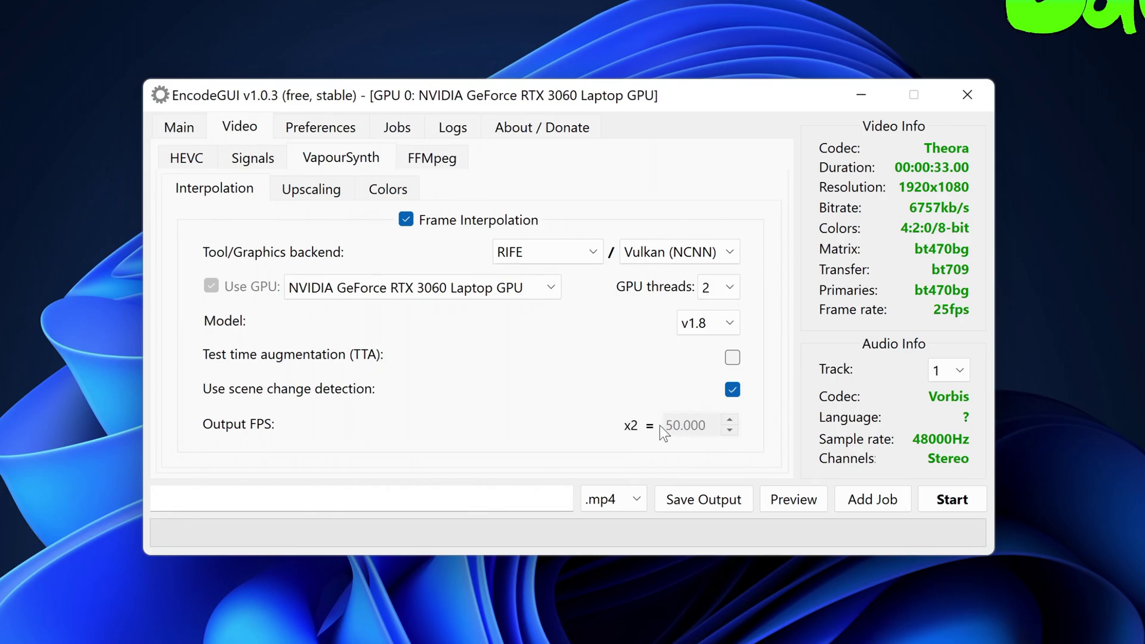
Switch the tool to SVPFlow, leave Use GPU off after trying it, and enable Overwrite params
left_click(578, 253)
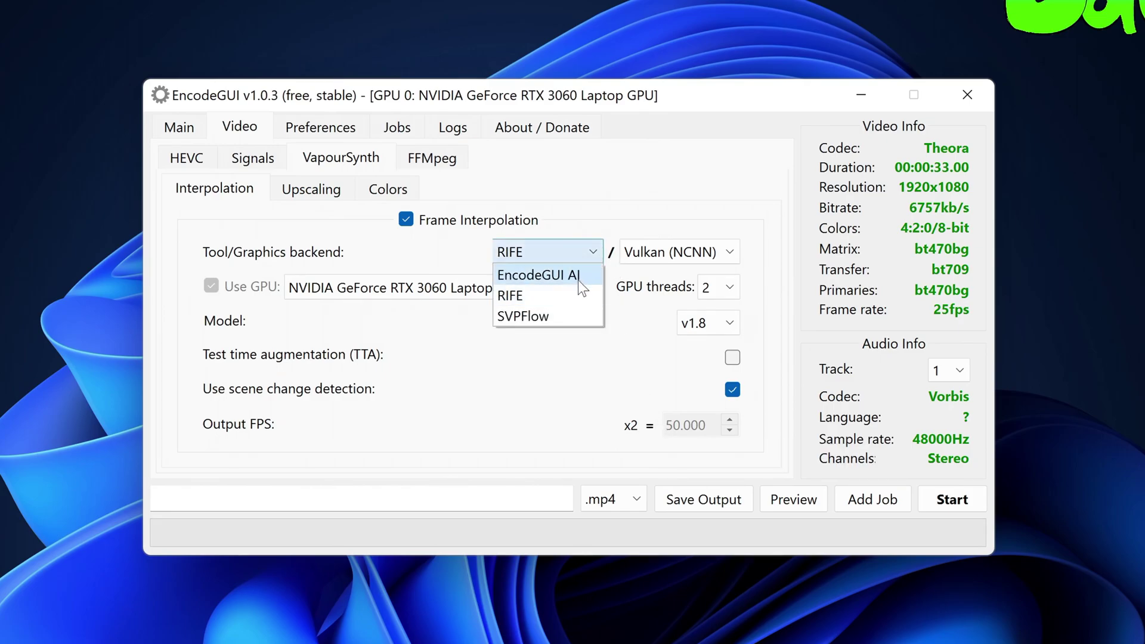
left_click(584, 313)
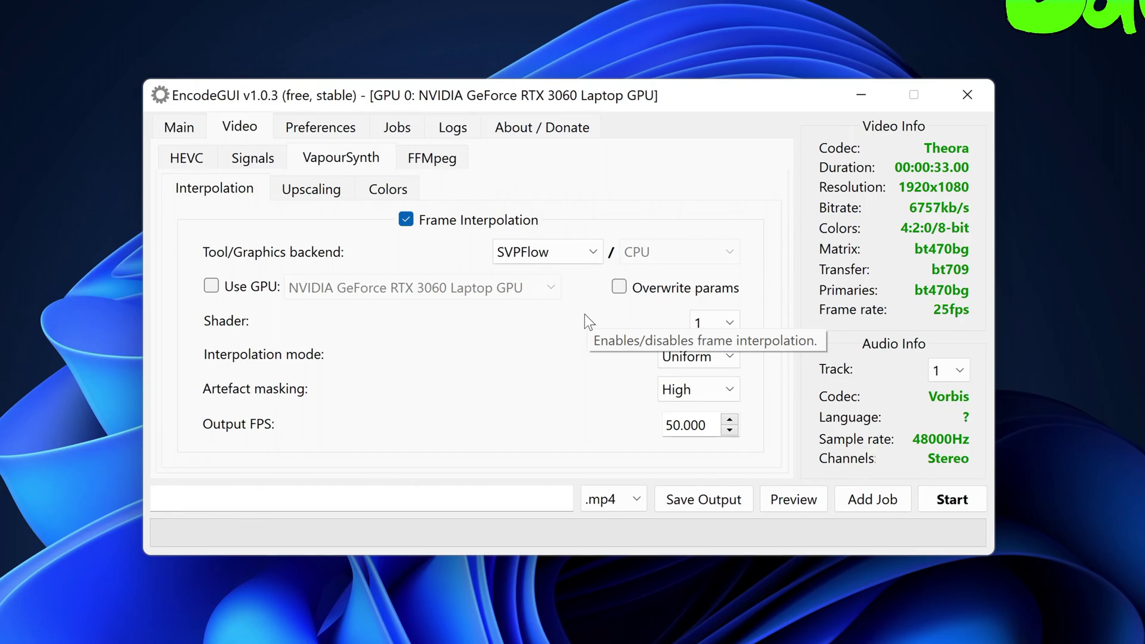
left_click(272, 297)
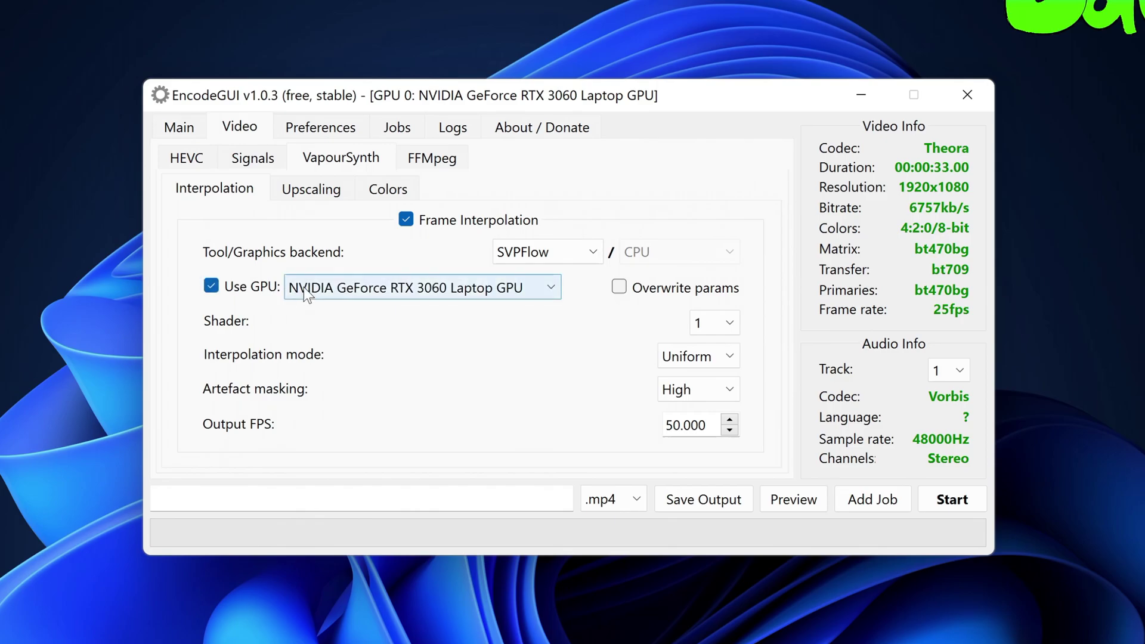
left_click(337, 287)
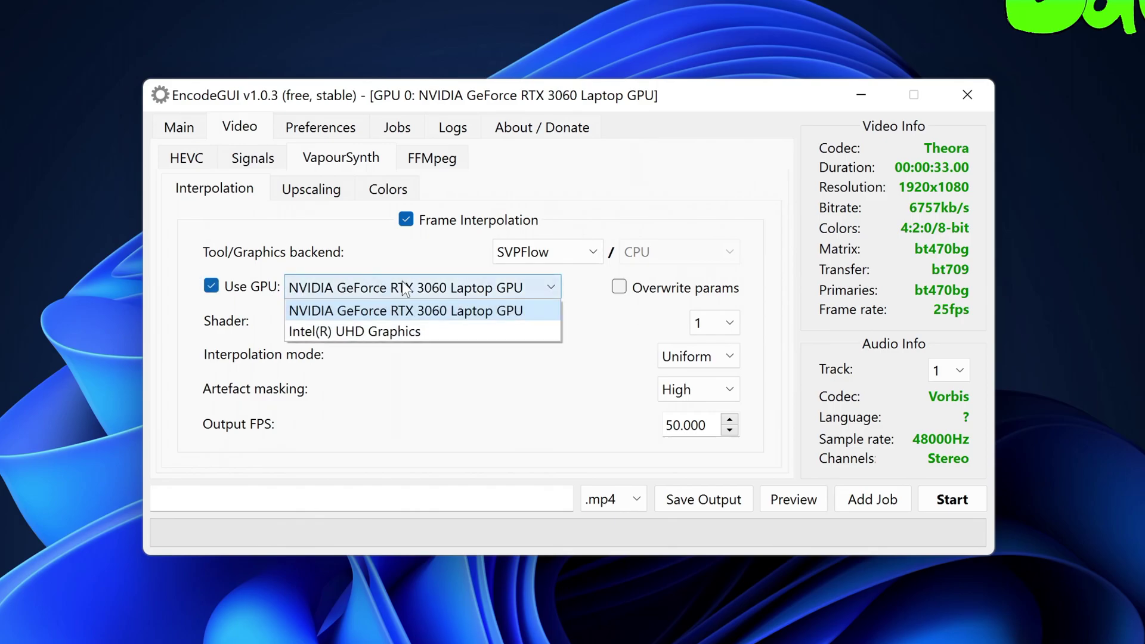
left_click(478, 286)
left_click(250, 292)
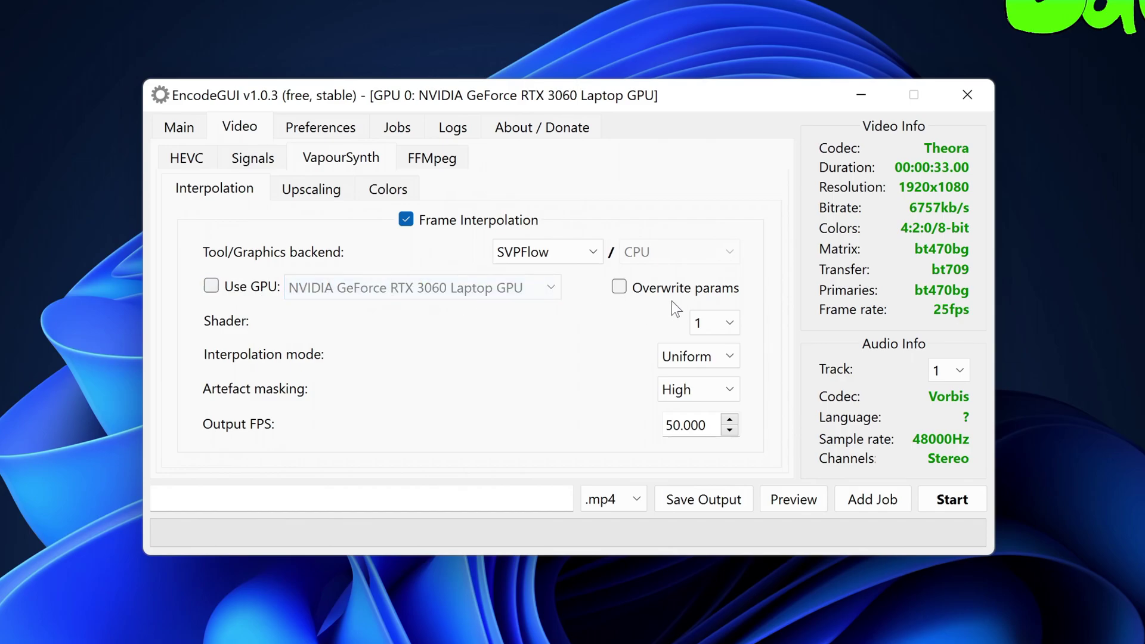
left_click(689, 287)
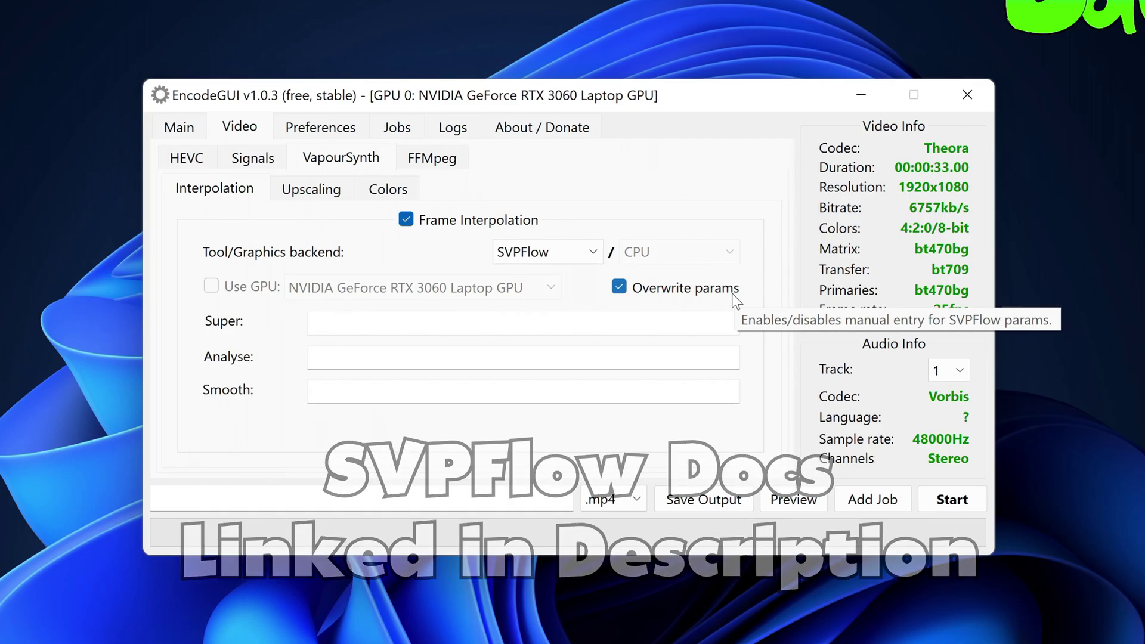
Turn off manual SVPFlow parameters and set the shader to 13
left_click(714, 289)
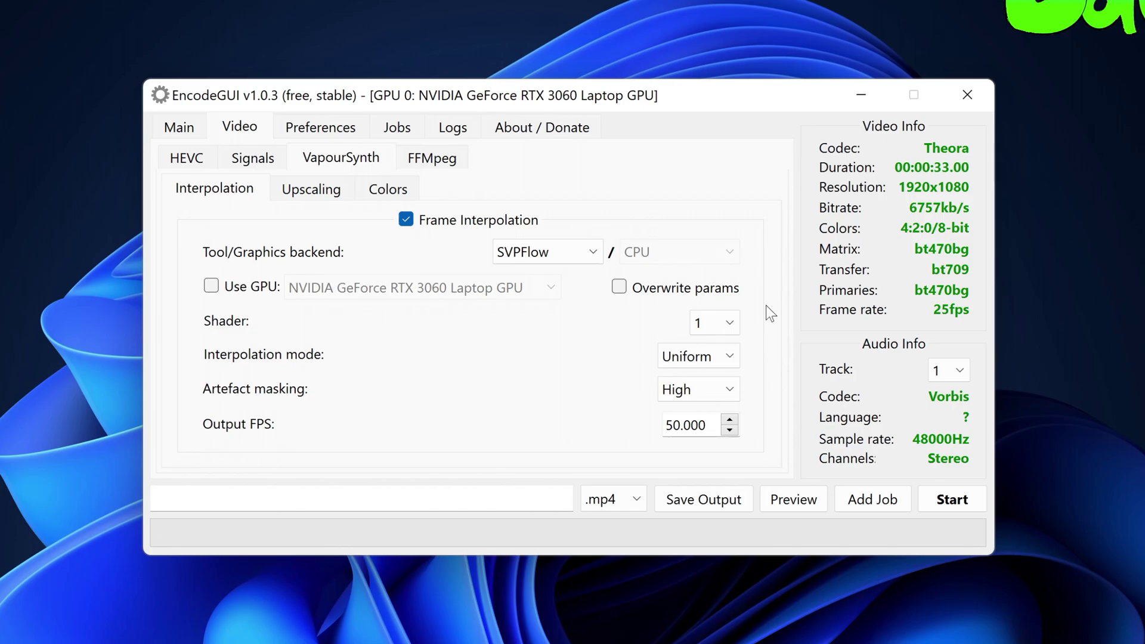
left_click(722, 322)
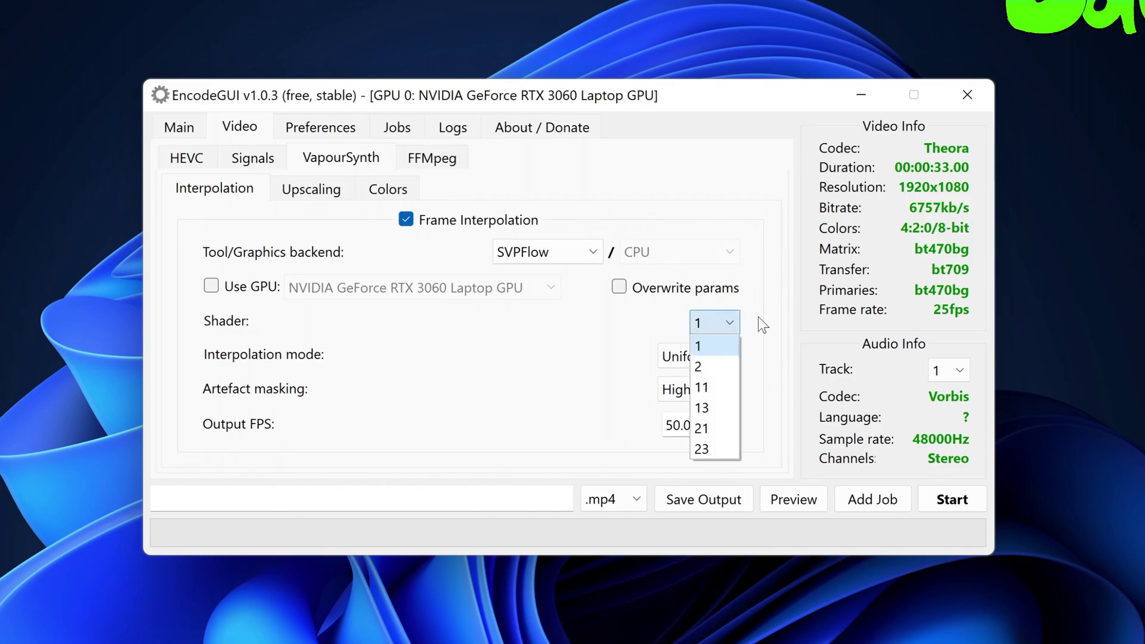
left_click(730, 407)
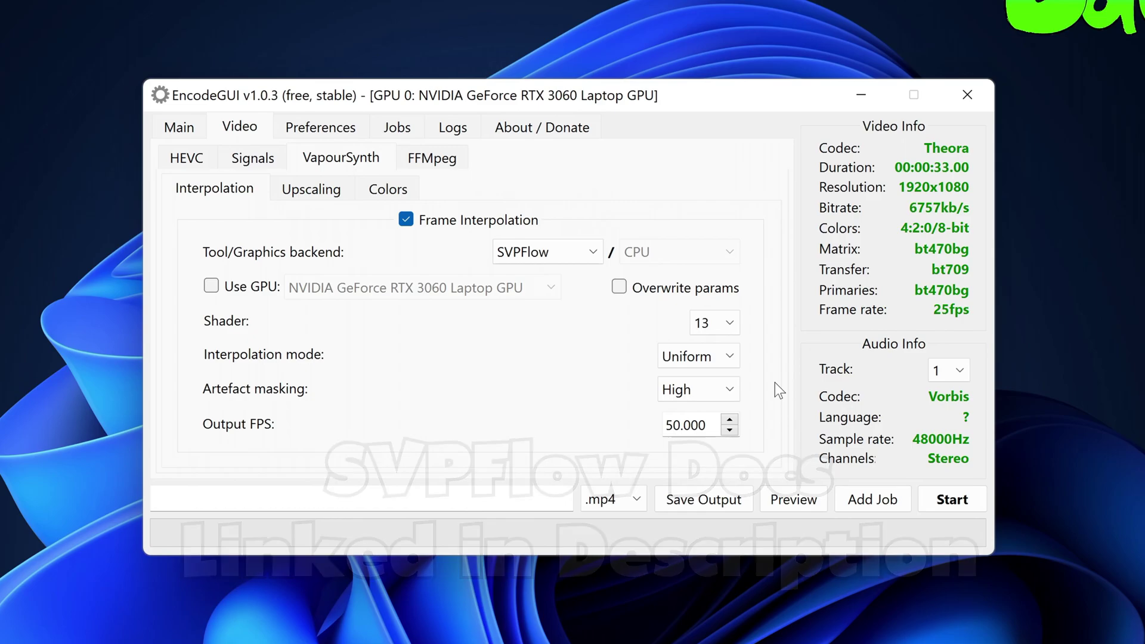
Keep Uniform interpolation mode, set artefact masking Off, and select the 50.000 fps output
left_click(725, 356)
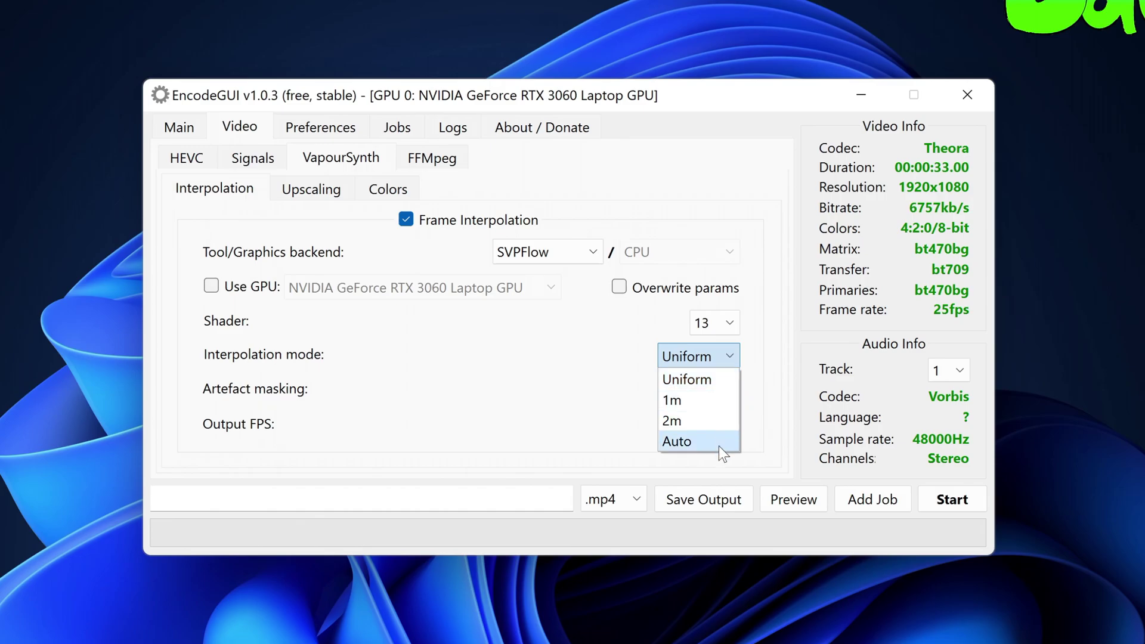
left_click(755, 426)
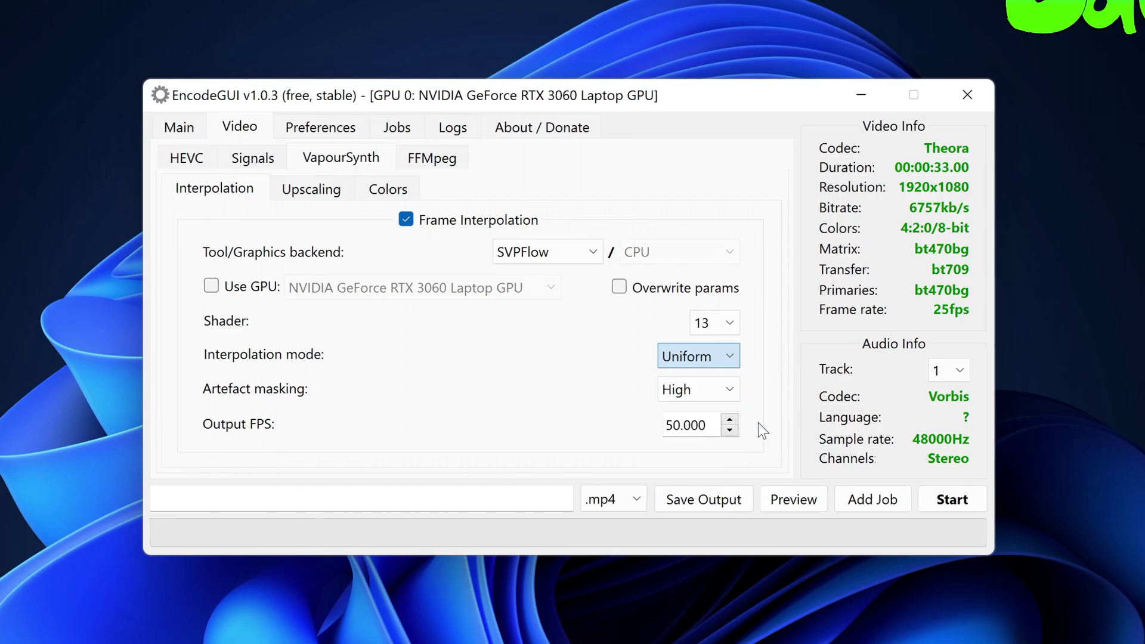
left_click(728, 394)
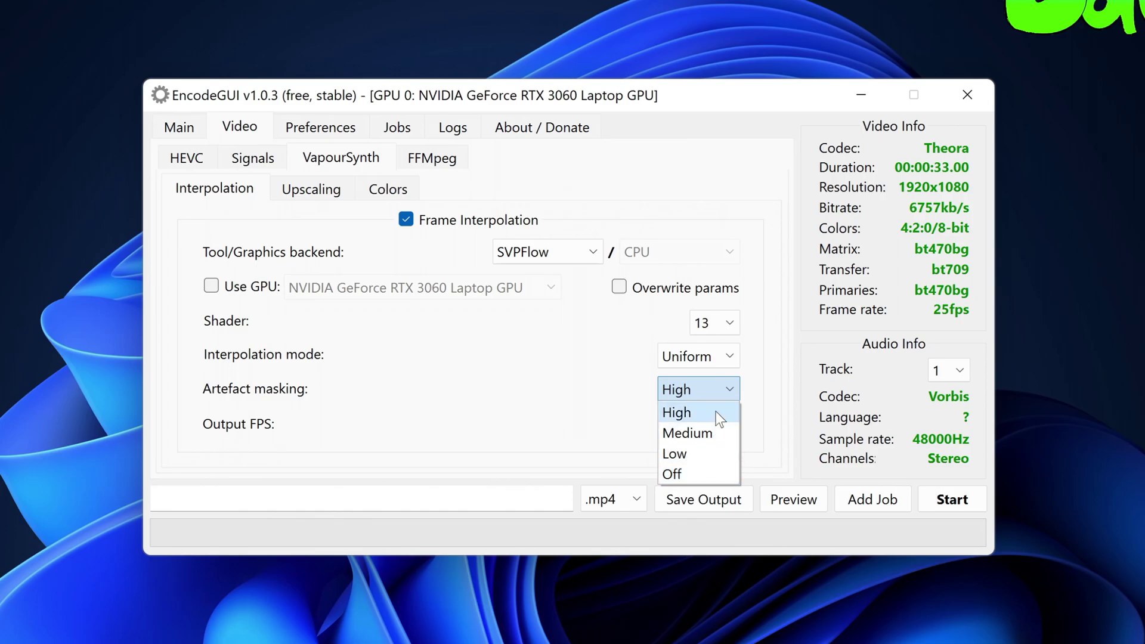
left_click(724, 475)
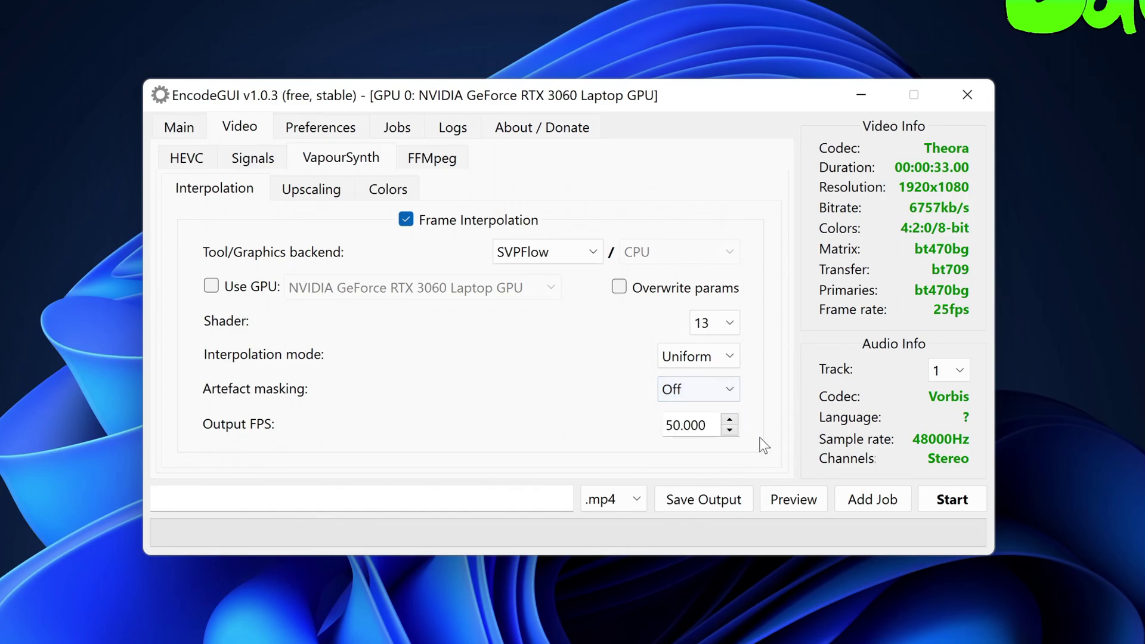
left_click_drag(717, 425, 653, 431)
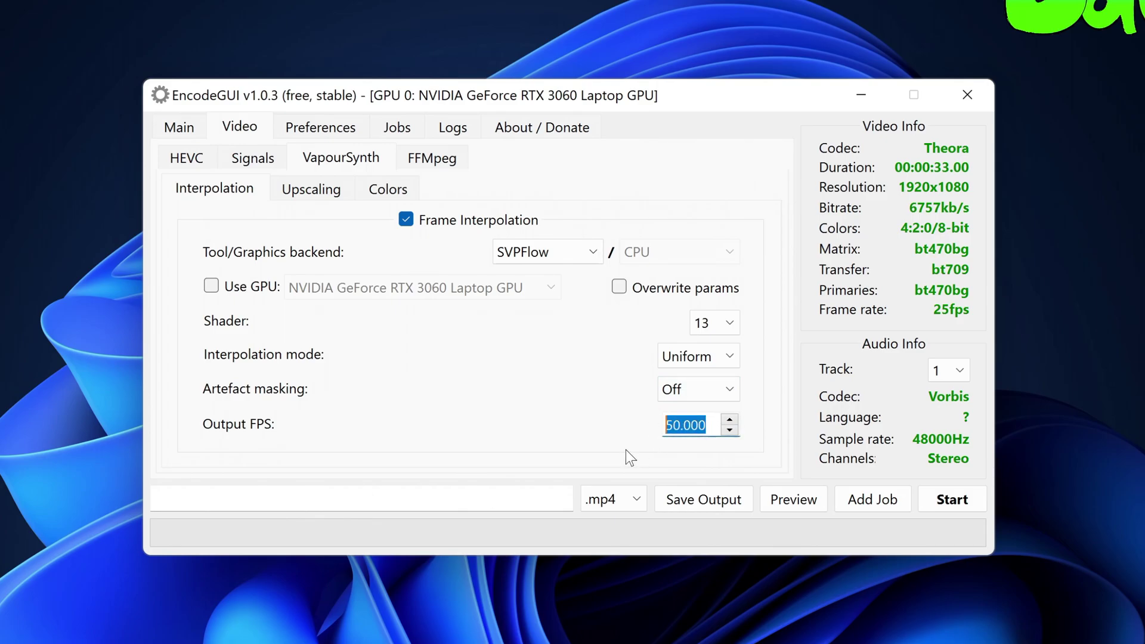